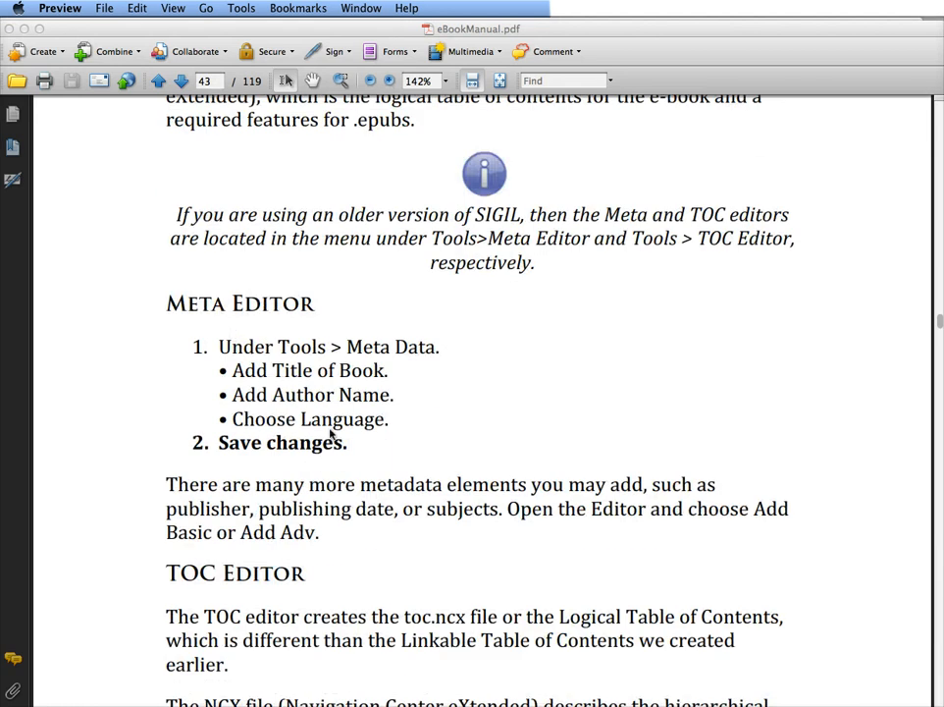
Review the Step 9 Meta Editor and TOC Editor instructions in eBookManual.pdf and clear the manual from view
scroll(315, 437, up, 3)
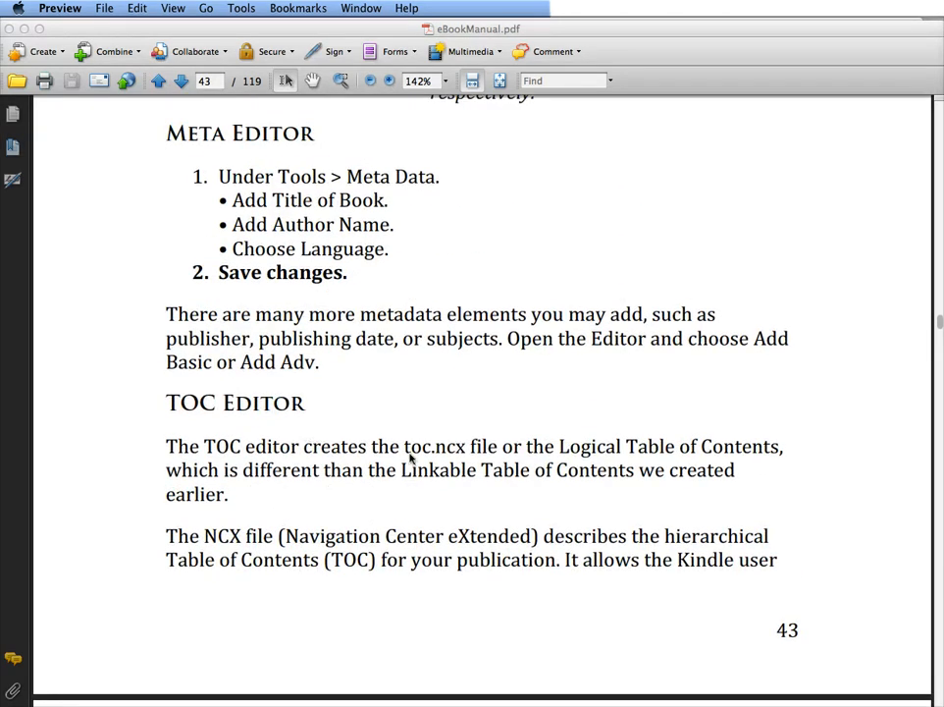
scroll(412, 455, up, 6)
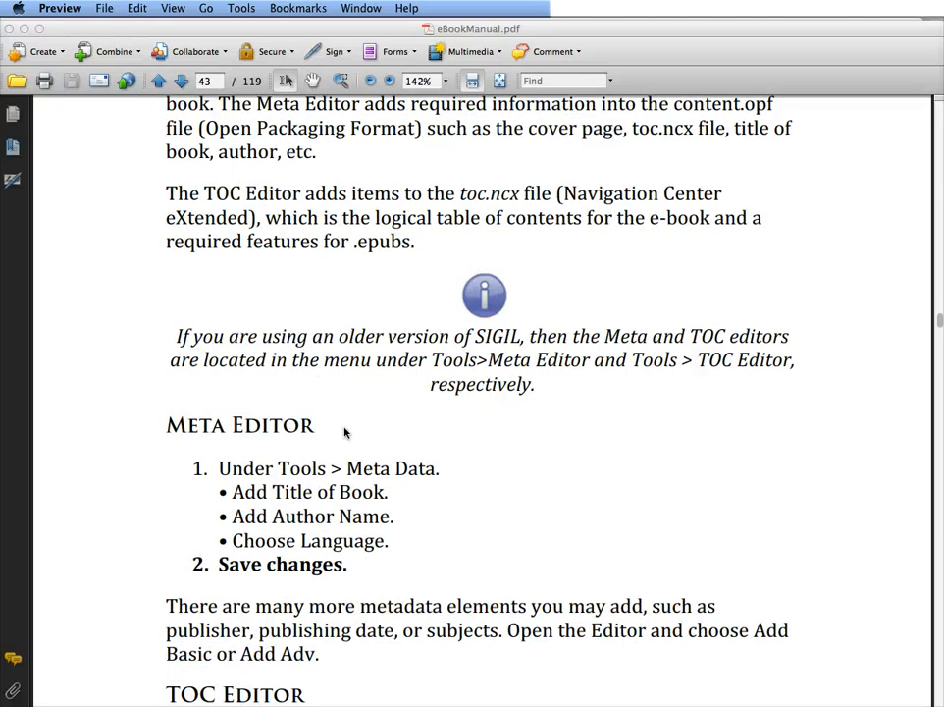
scroll(322, 433, up, 5)
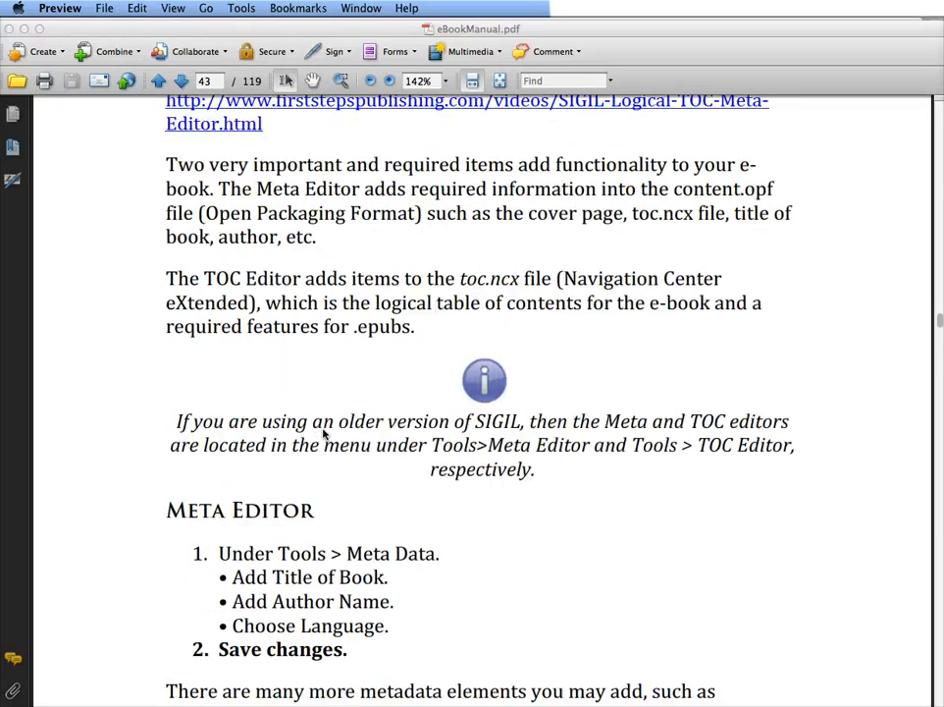
scroll(322, 433, down, 1)
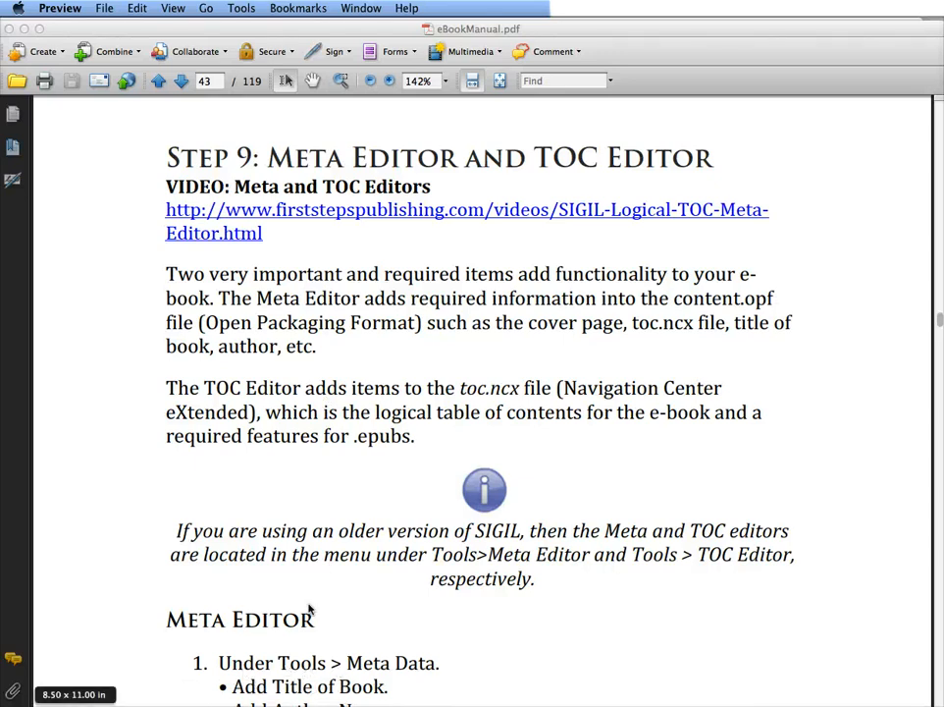
click(24, 30)
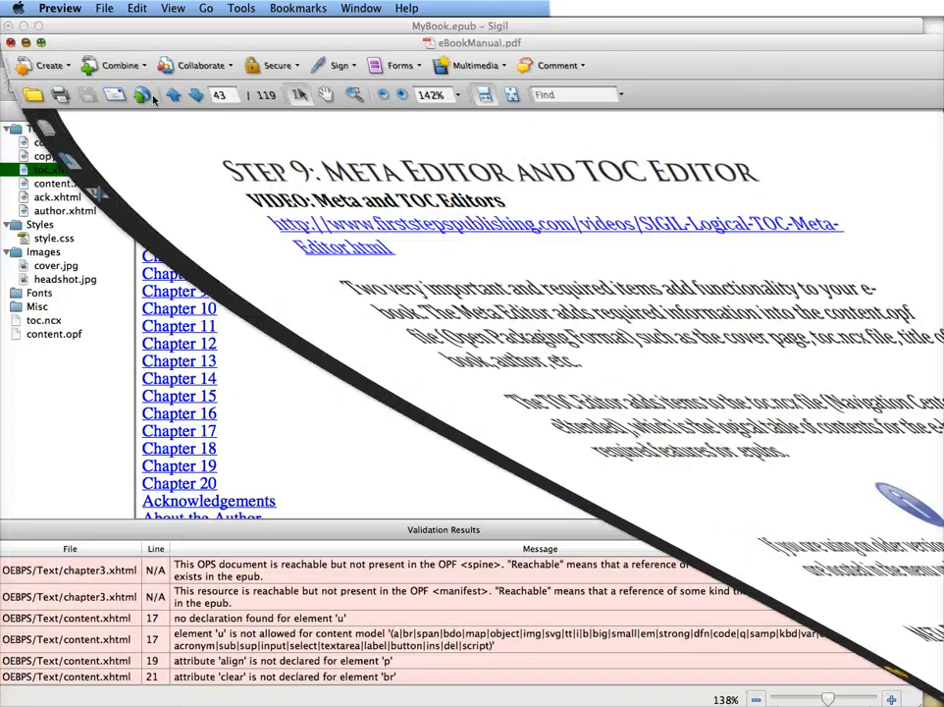
Set MyBook.epub's metadata to title "My Book", author "My Name" and language English in Sigil's Meta Editor
click(118, 8)
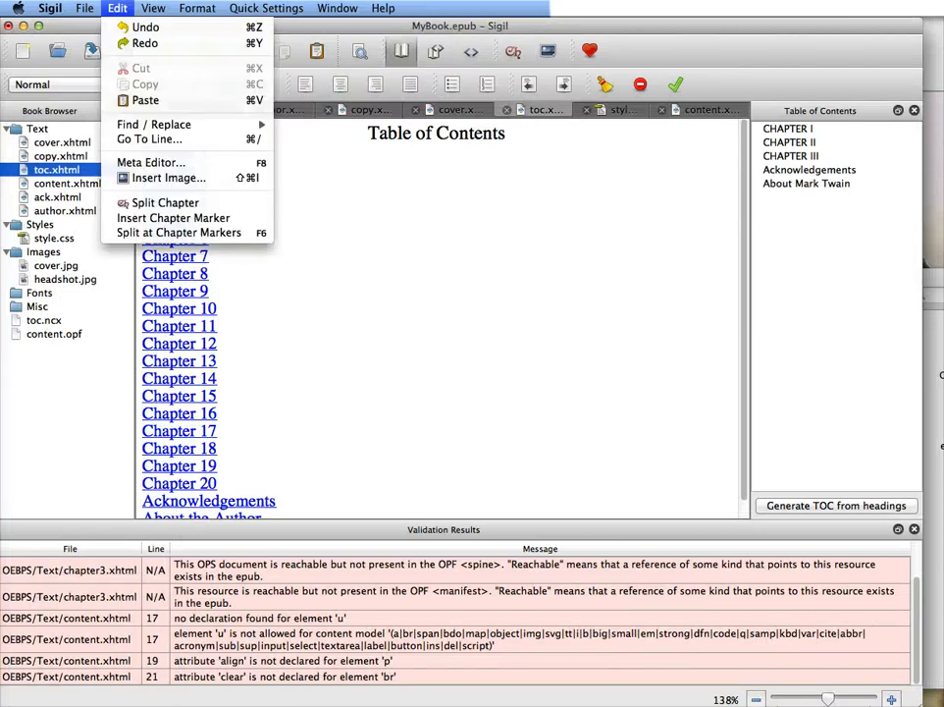
click(157, 162)
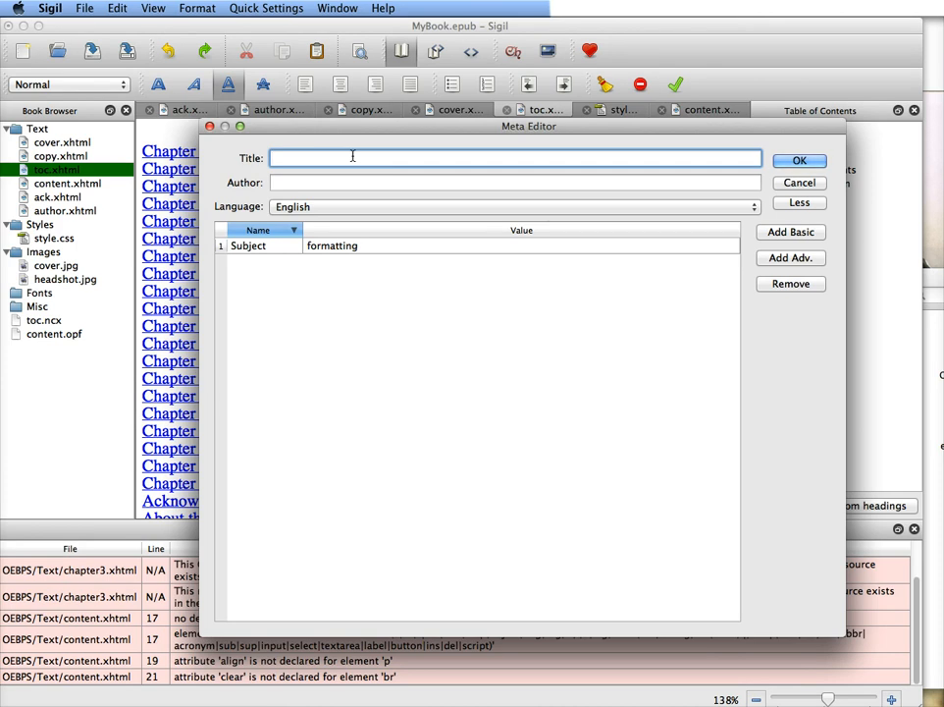
text(k)
key(Tab)
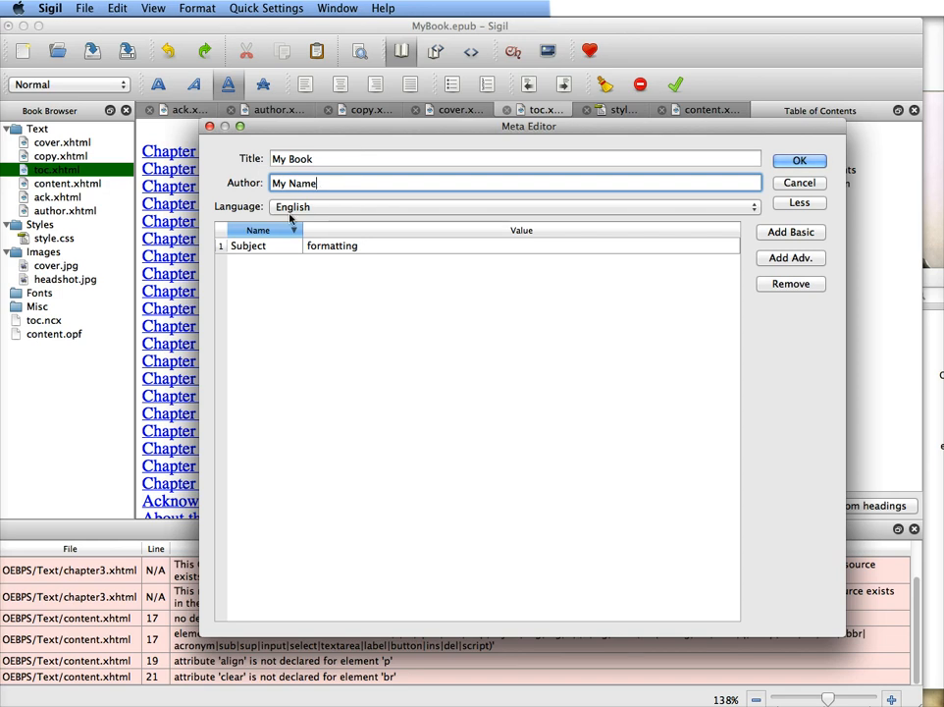
click(752, 212)
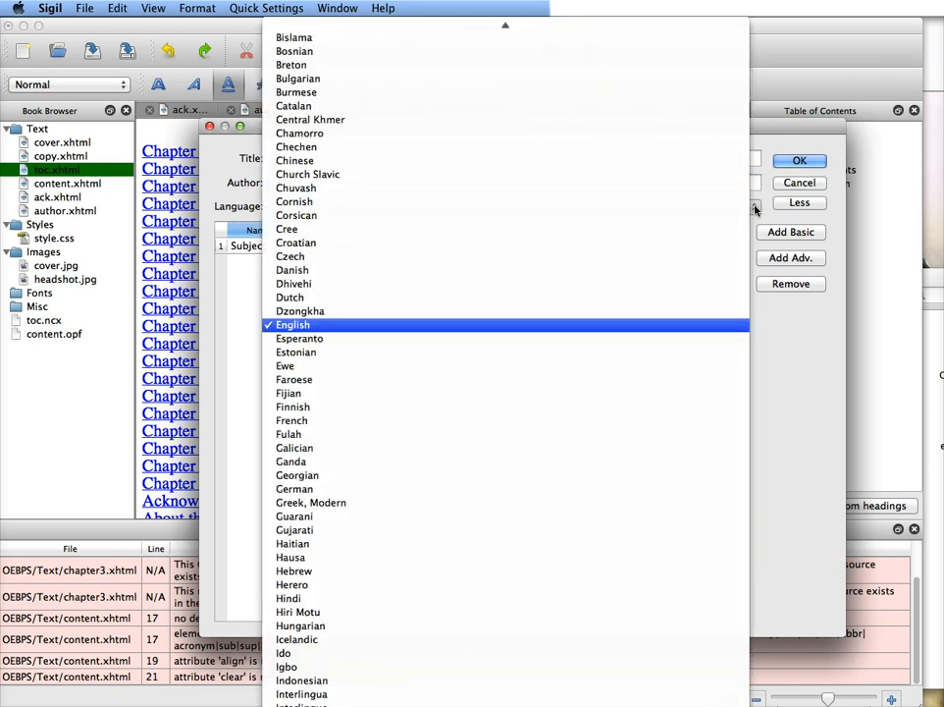
click(477, 327)
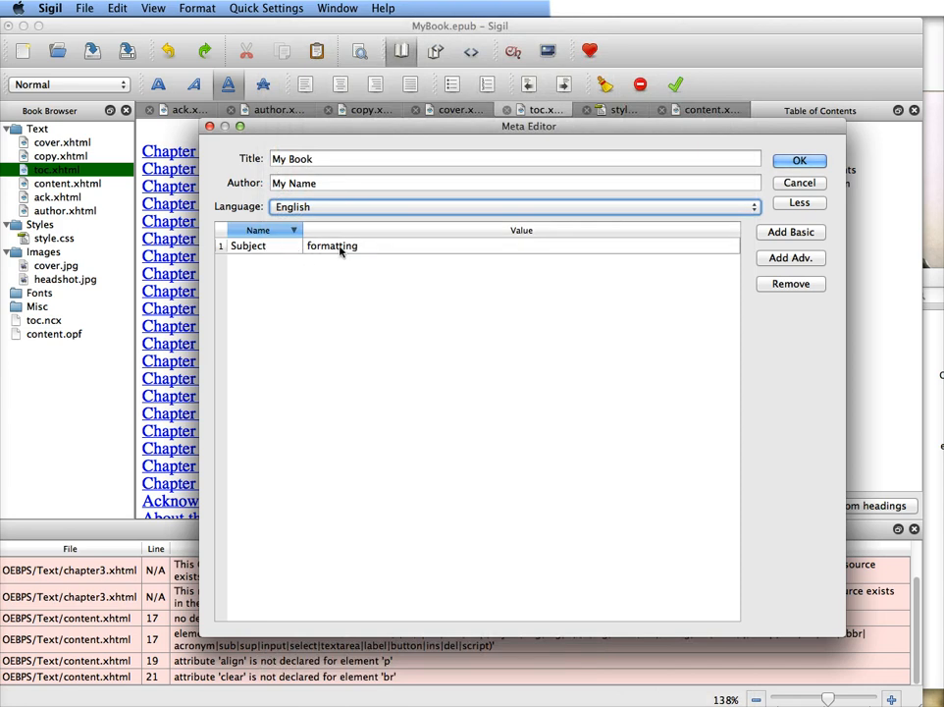
Look through the basic metadata properties available for the book without adding one
click(811, 234)
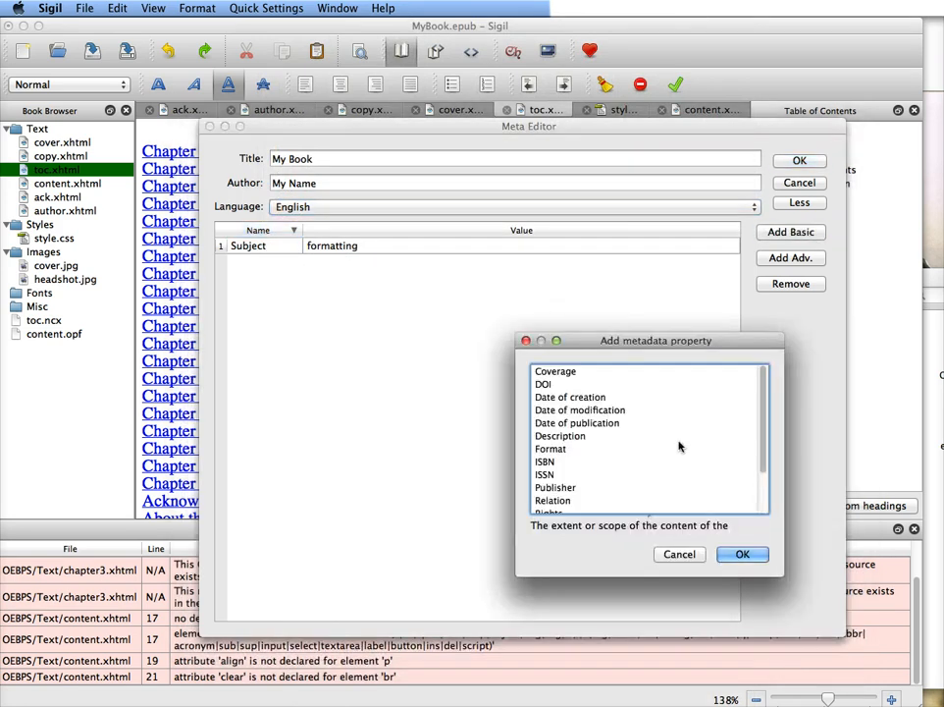
scroll(652, 454, down, 2)
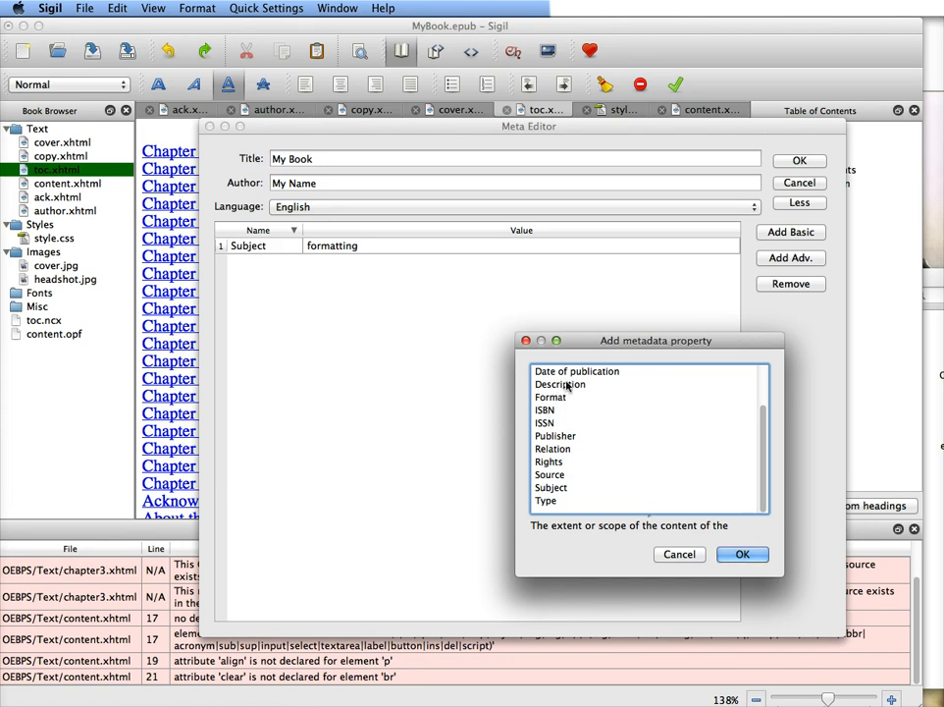
click(686, 553)
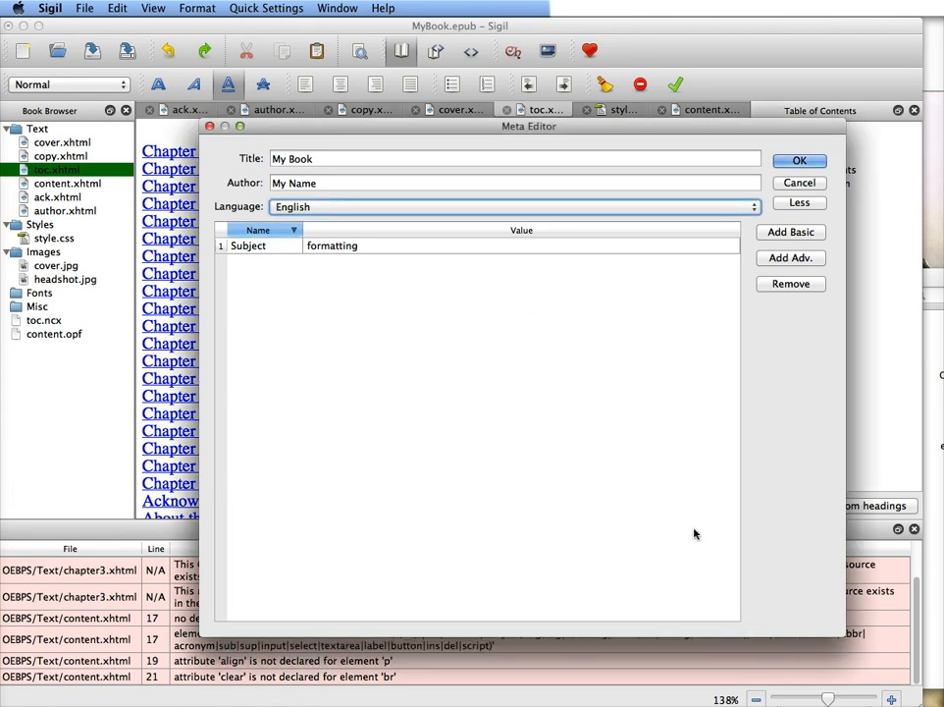
Look through the advanced metadata properties, such as contributor roles, without adding one
click(797, 260)
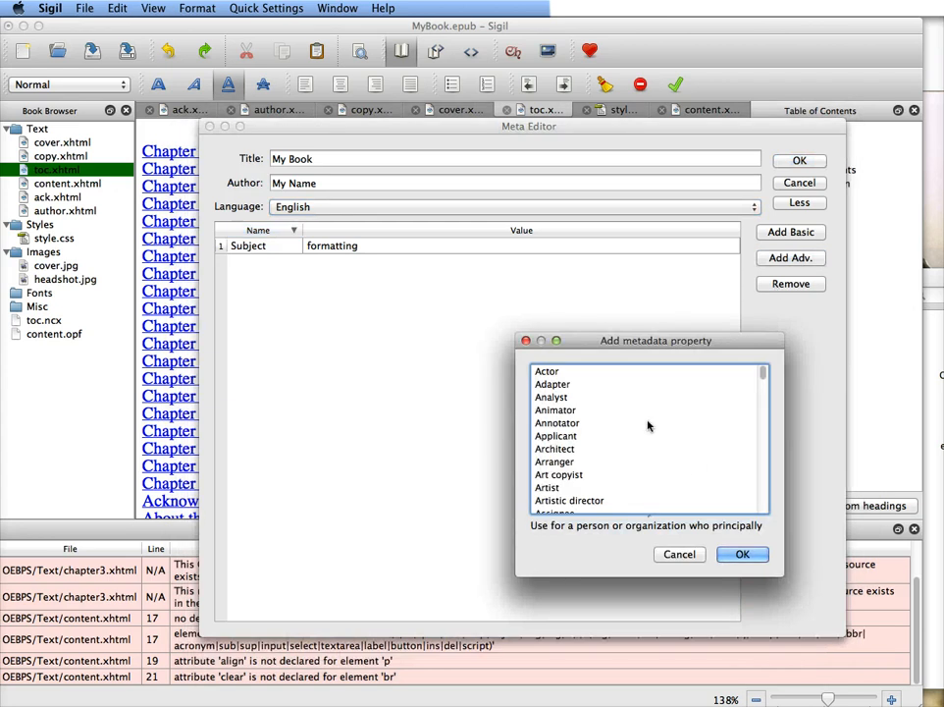
scroll(628, 460, down, 2)
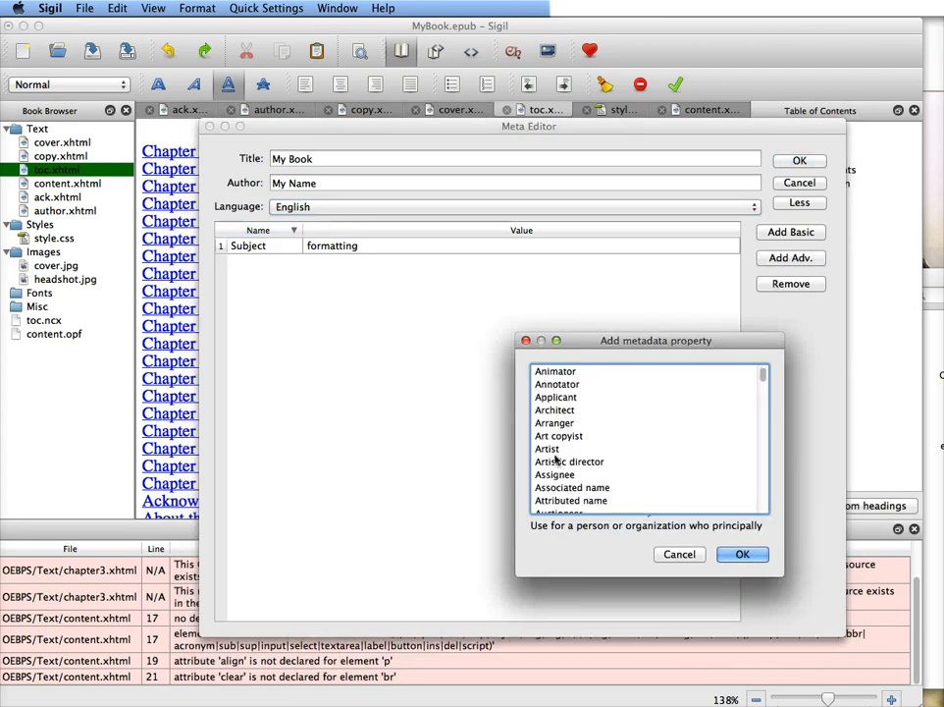
scroll(589, 453, down, 1)
scroll(606, 456, down, 2)
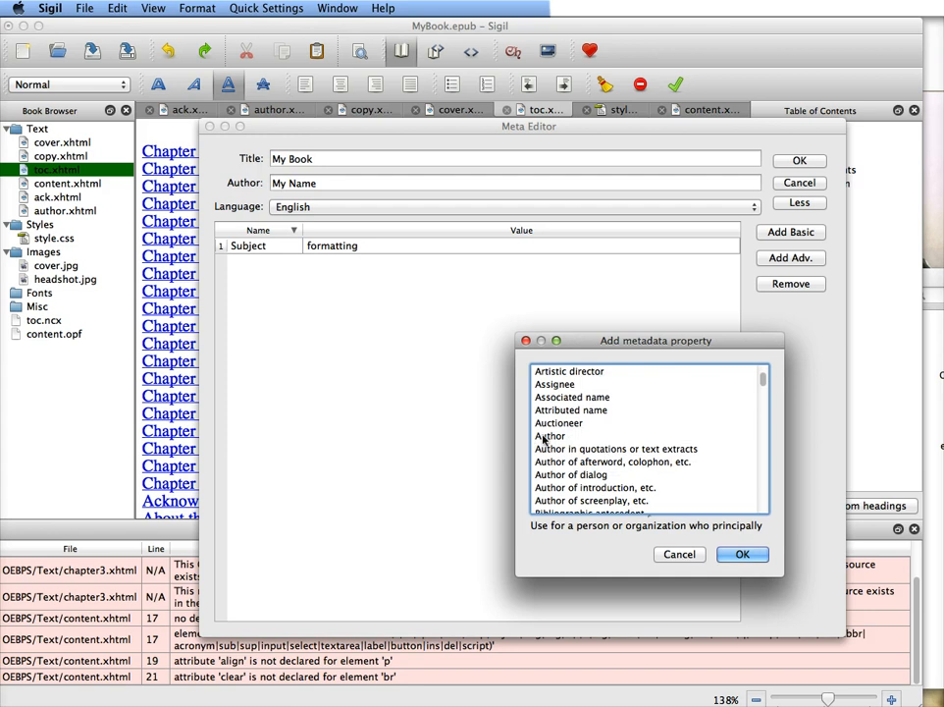
scroll(629, 458, down, 2)
scroll(629, 459, down, 4)
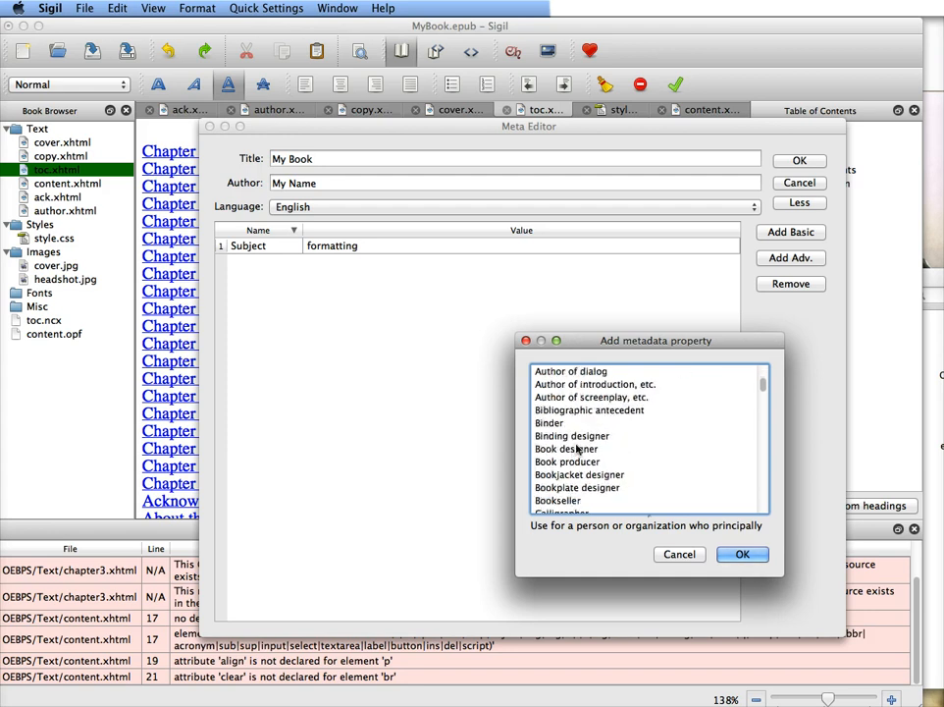
scroll(596, 459, down, 2)
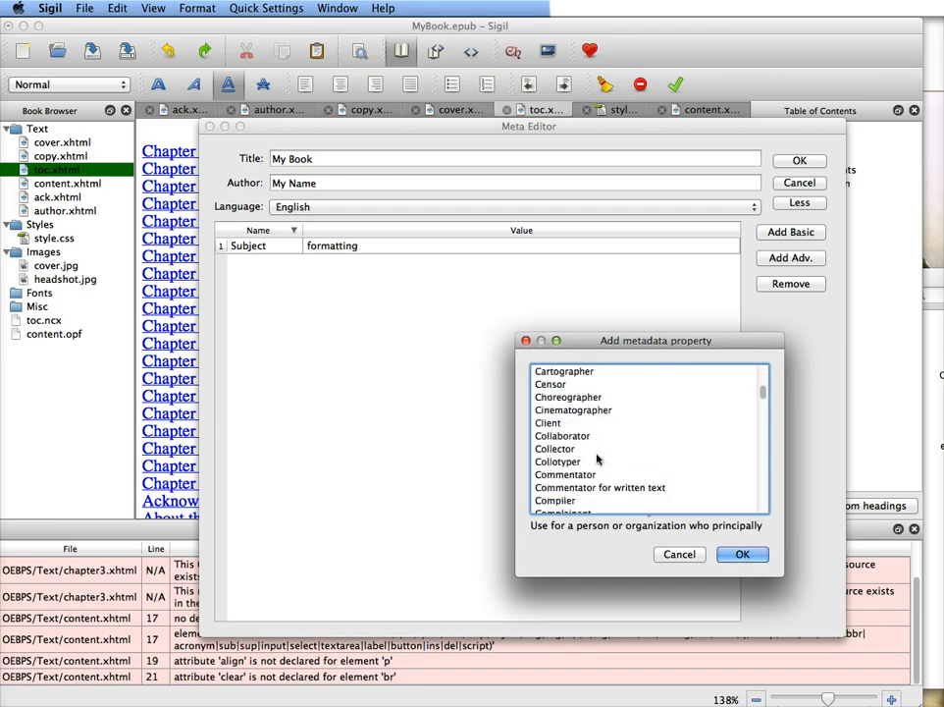
click(693, 556)
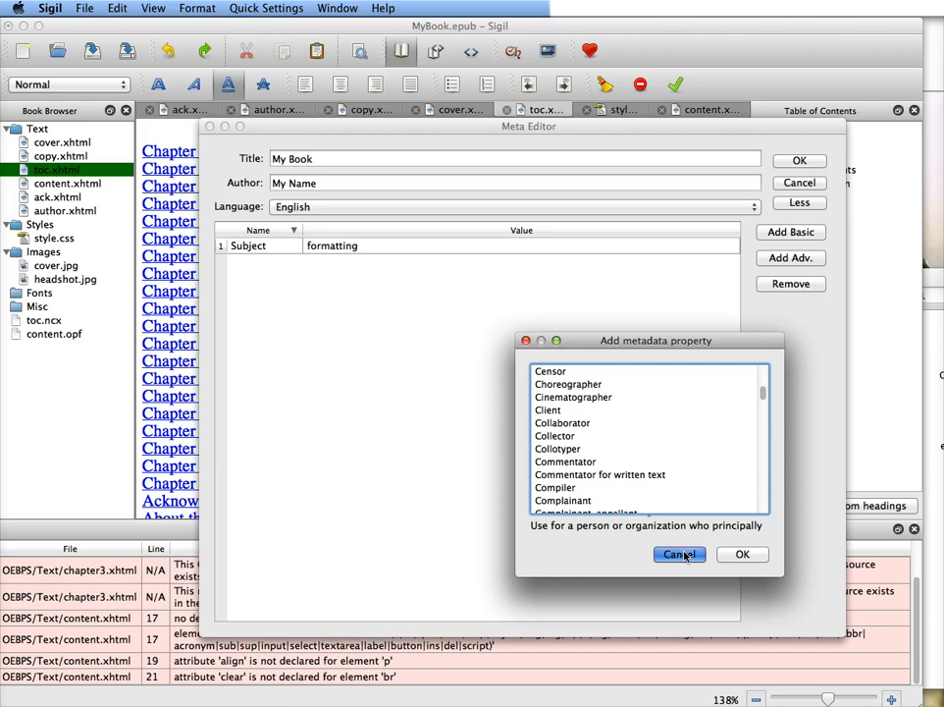
Accept the metadata entries and save MyBook.epub
click(800, 160)
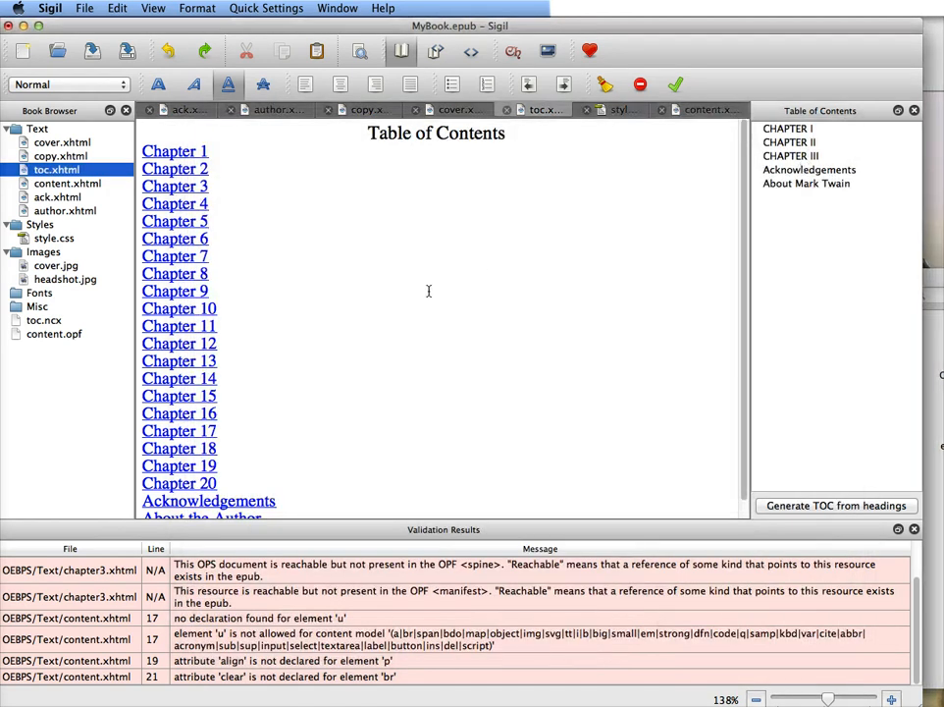
key(super+s)
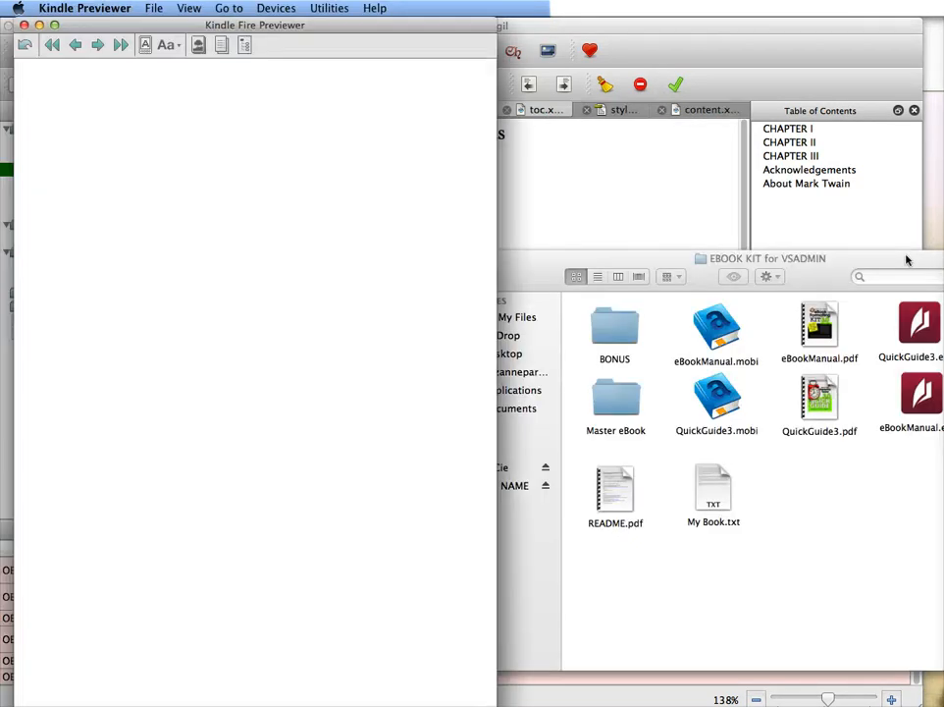
Load MyBook.epub from the EBOOK KIT for VSADMIN folder into Kindle Previewer to compile it
drag(907, 260, 764, 249)
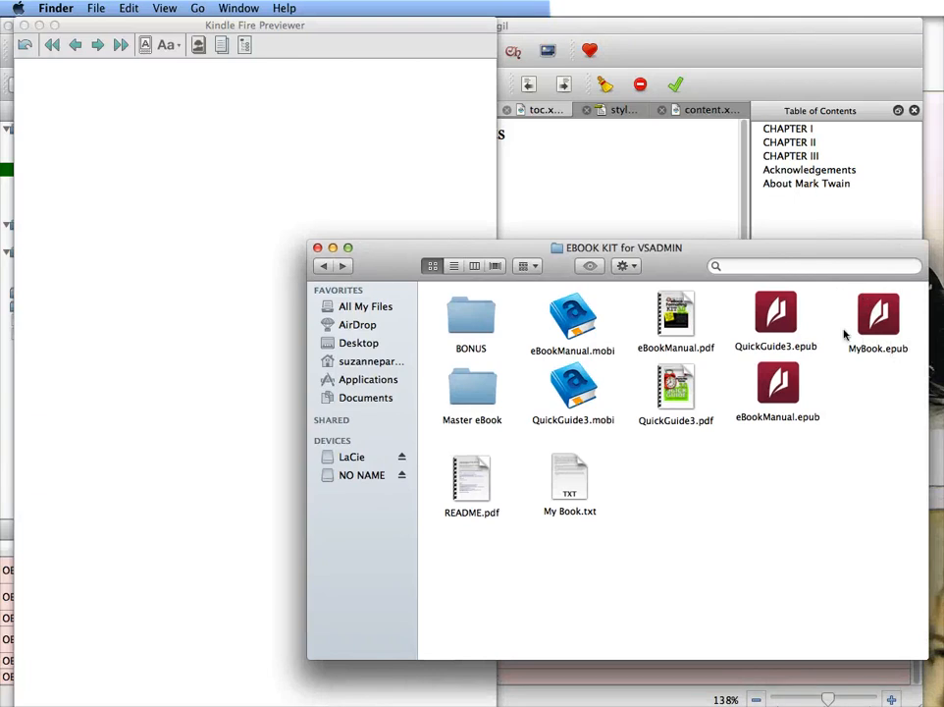
click(880, 316)
drag(880, 316, 212, 174)
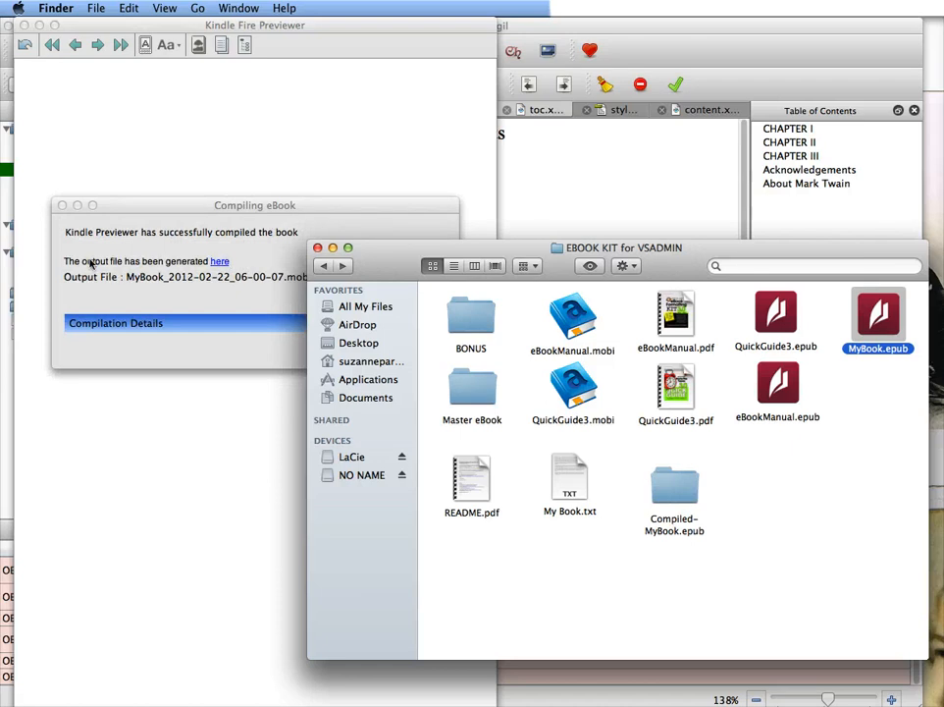
Check the generated .mobi file in the Compiled-MyBook.epub folder and accept the compilation to open the book preview
double_click(683, 499)
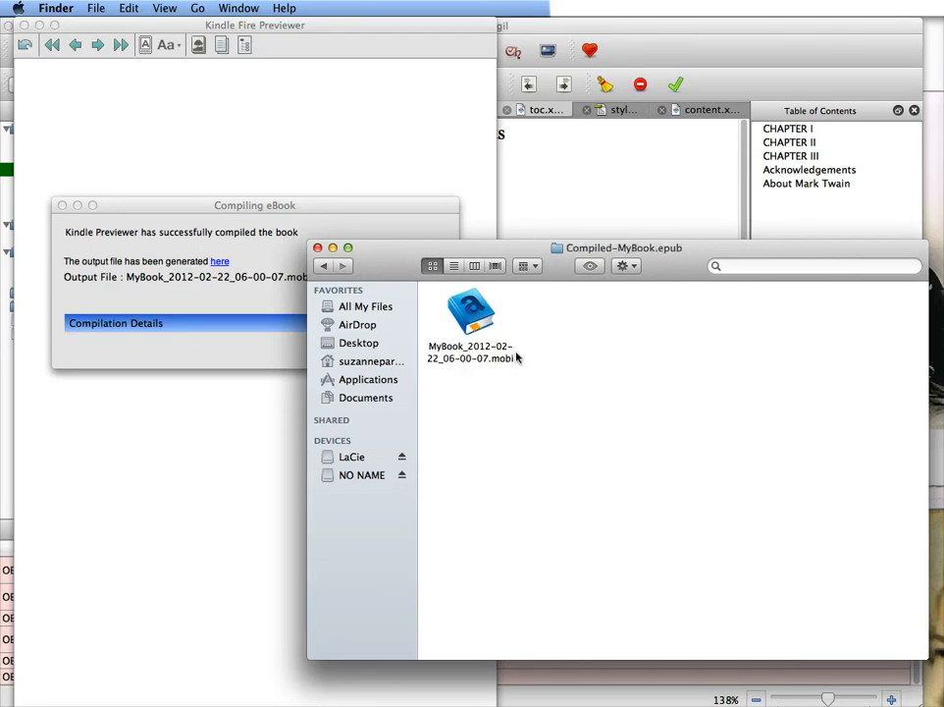
click(325, 267)
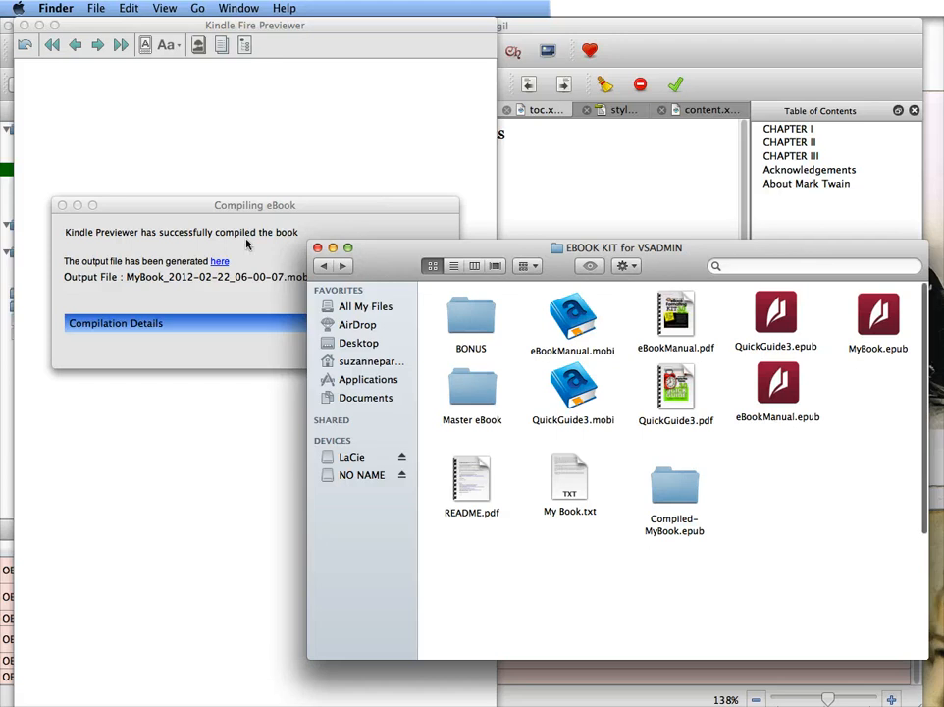
drag(375, 247, 695, 276)
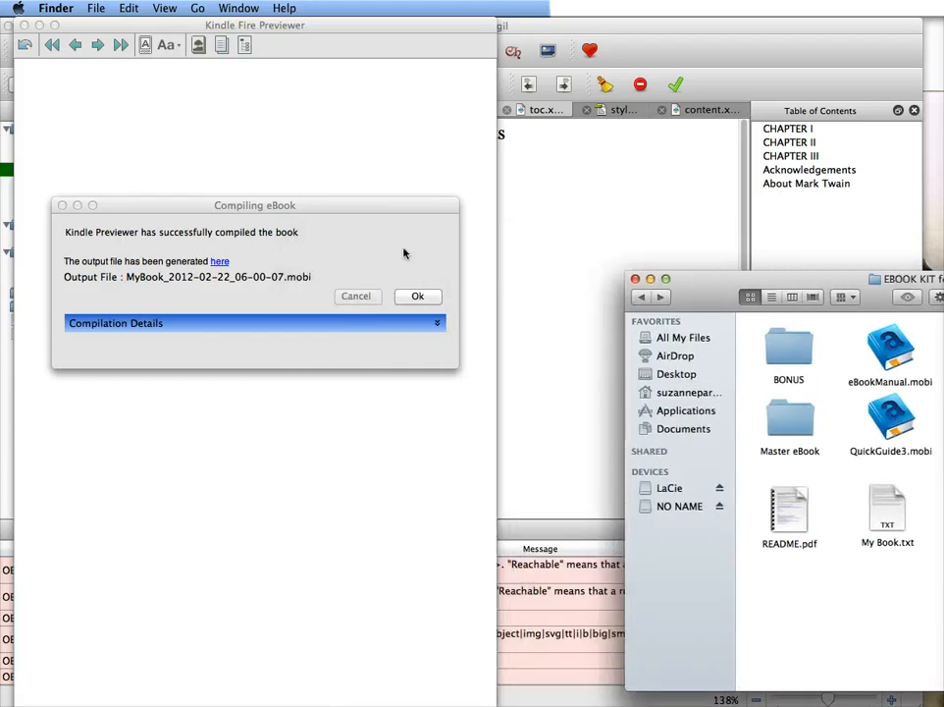
click(417, 295)
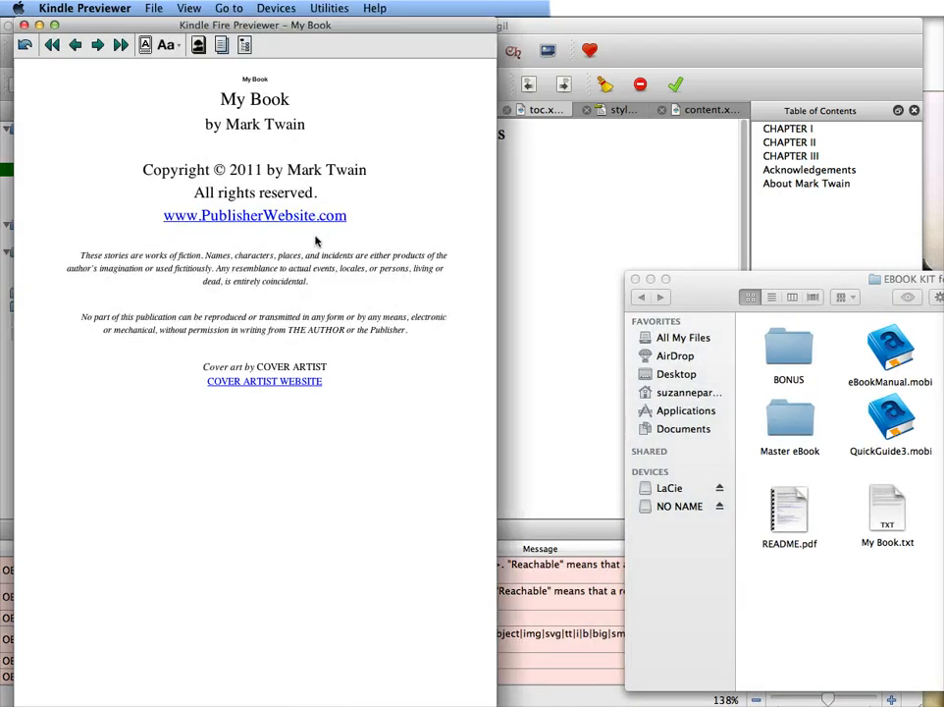
Page through the Kindle Fire preview from the cover to the About Mark Twain page
click(196, 47)
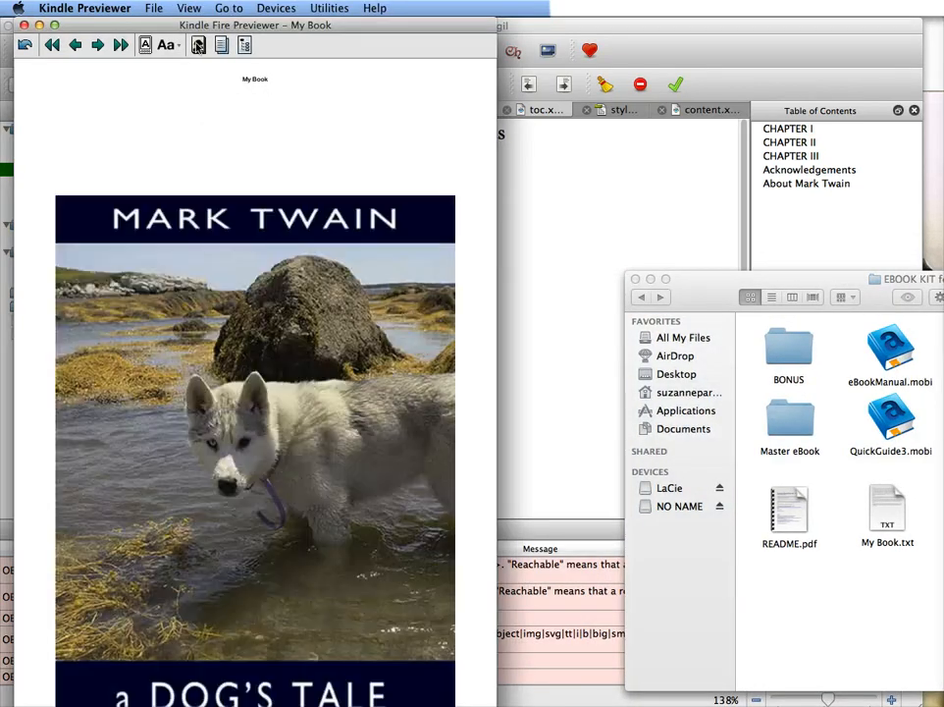
click(99, 47)
click(98, 47)
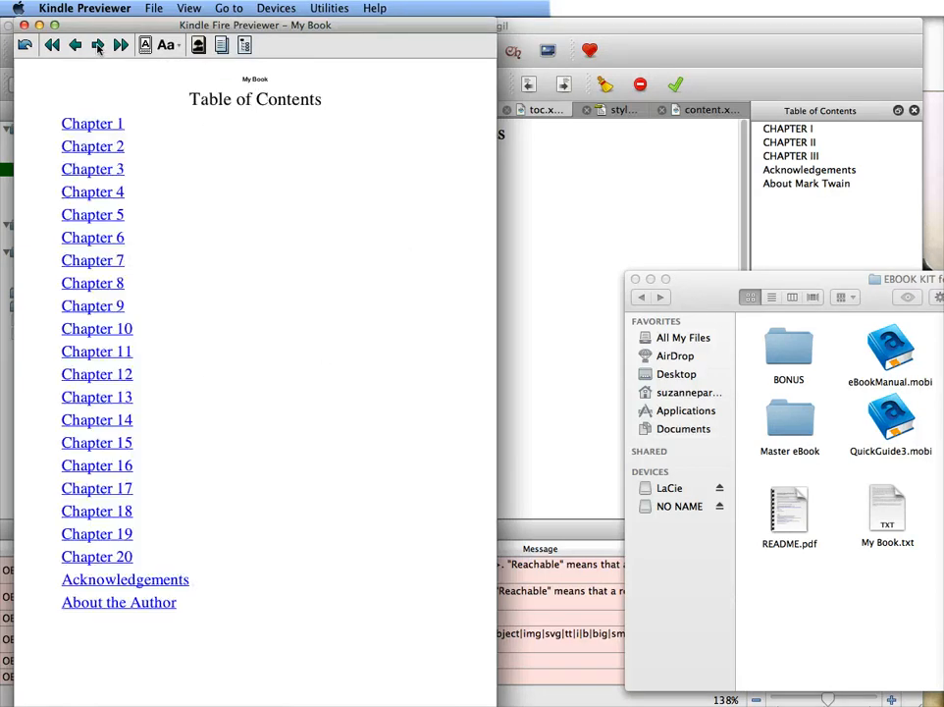
click(98, 46)
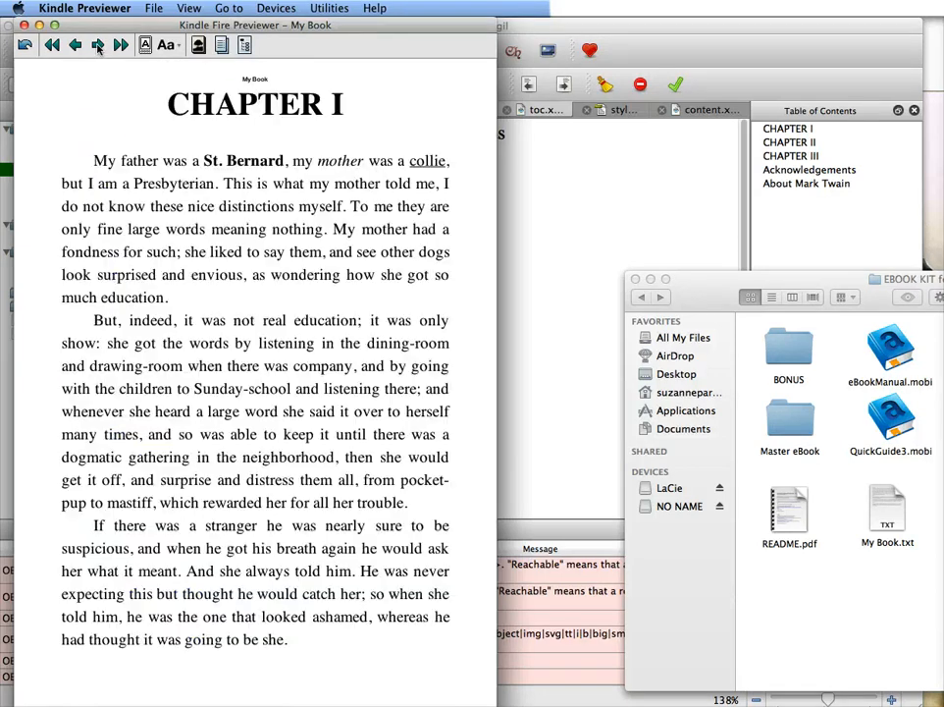
click(99, 47)
click(98, 47)
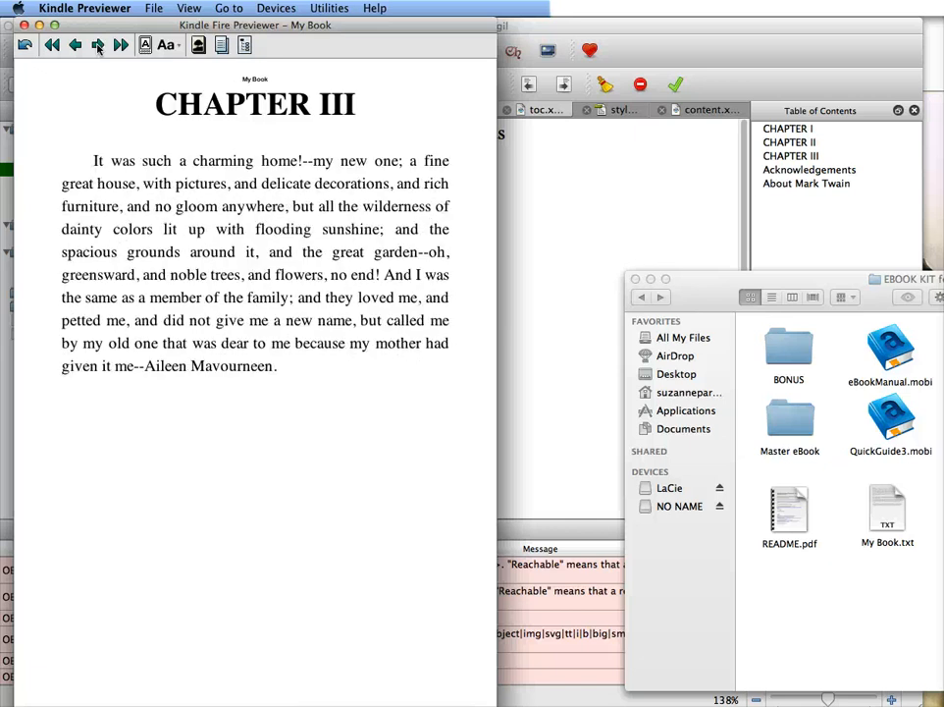
click(98, 46)
click(98, 46)
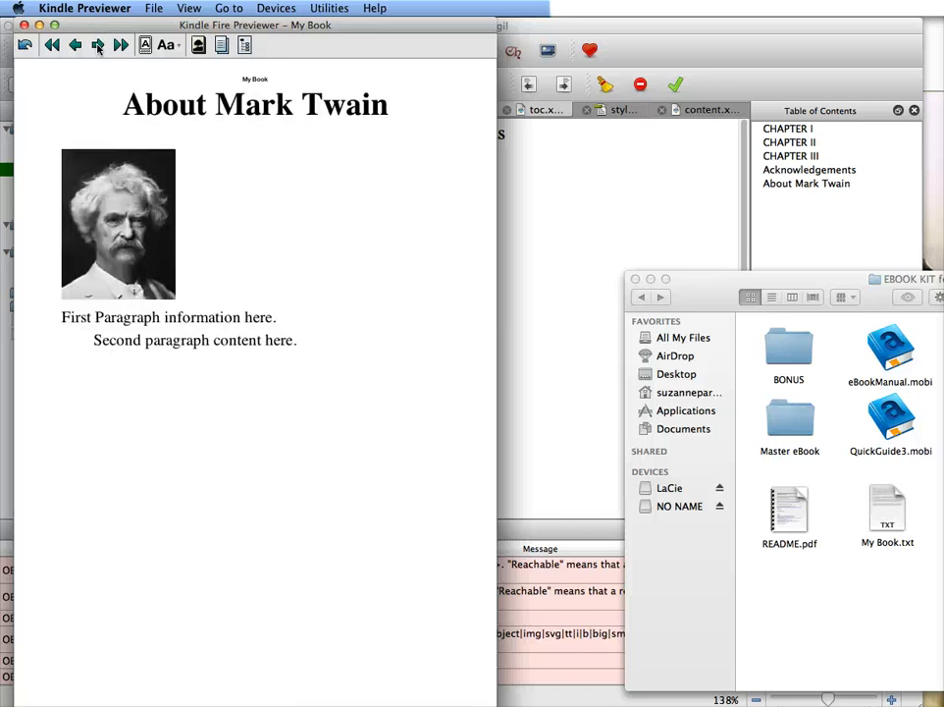
Switch the preview device to Kindle and page back from the About Mark Twain page to Chapter III
click(276, 7)
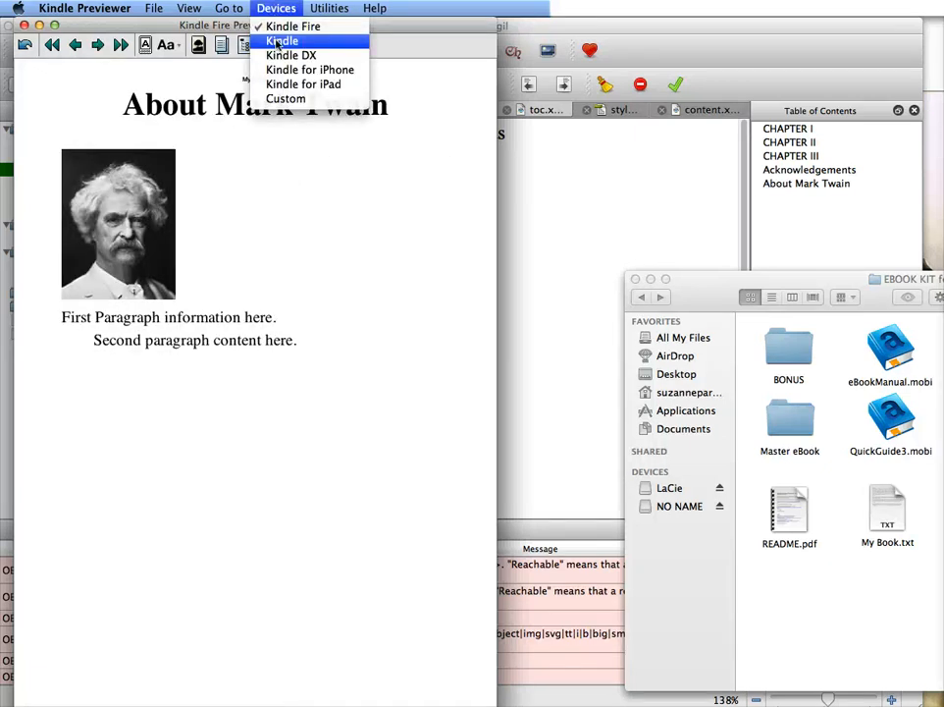
click(276, 40)
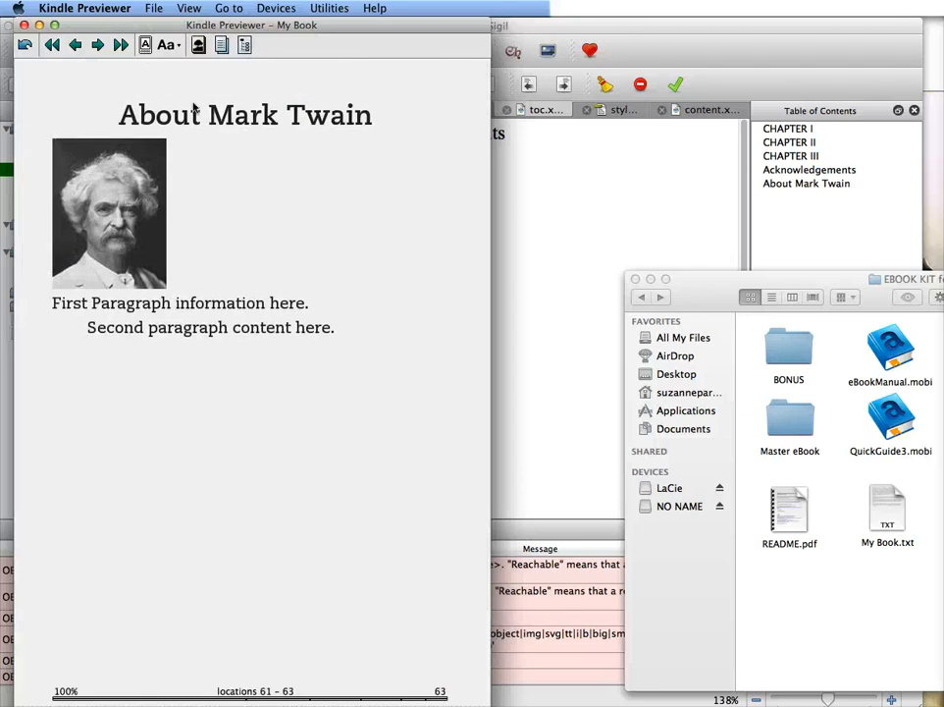
click(75, 45)
click(76, 45)
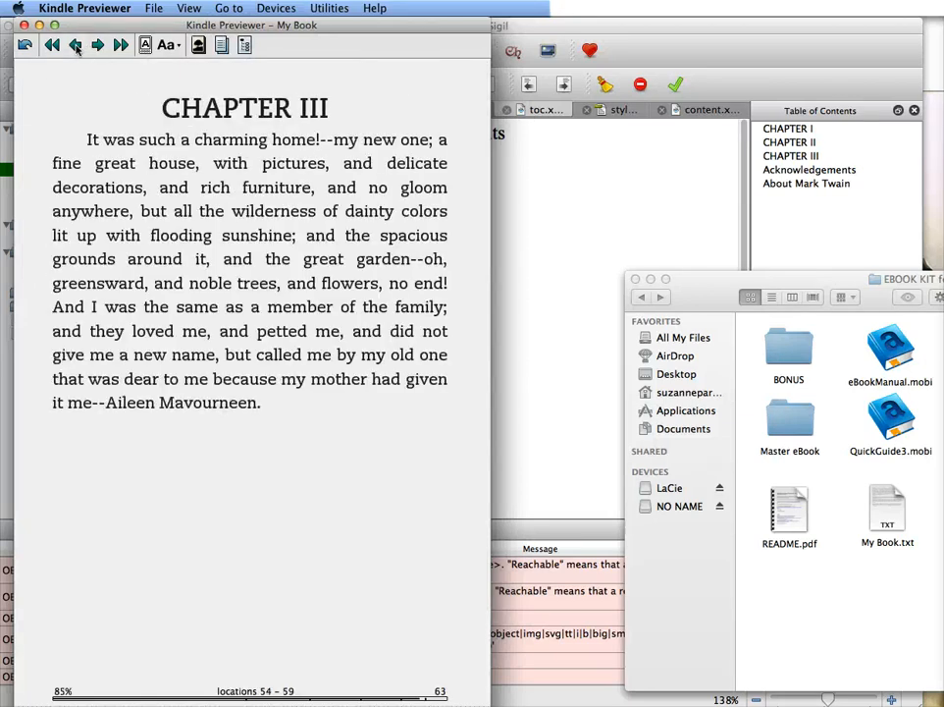
Page back to Chapter II in the Kindle preview, close it, and switch to MyBook.epub in Sigil
click(76, 45)
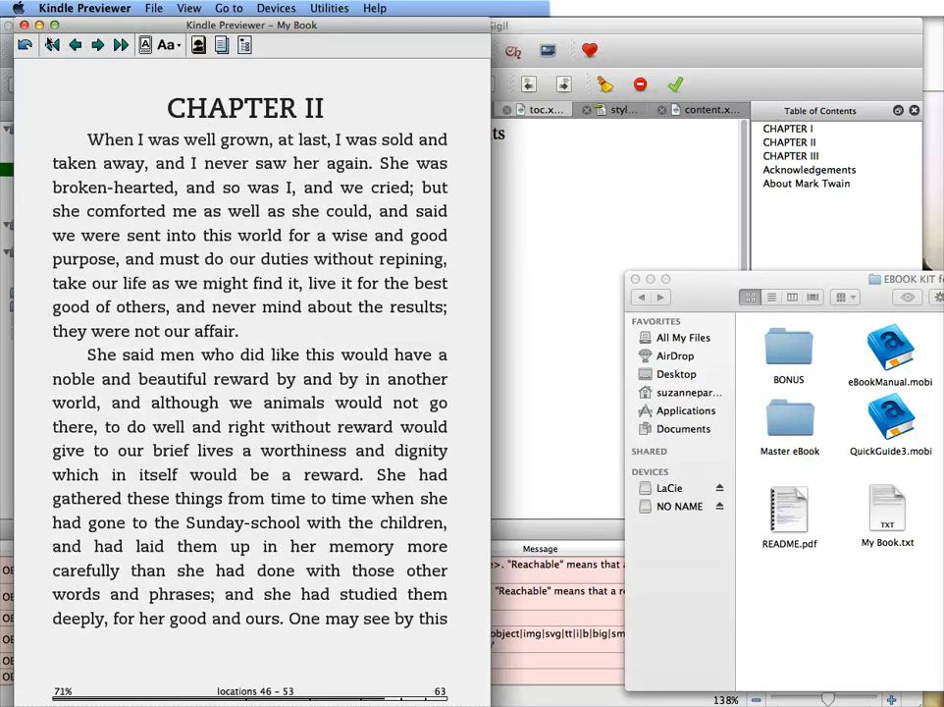
click(24, 24)
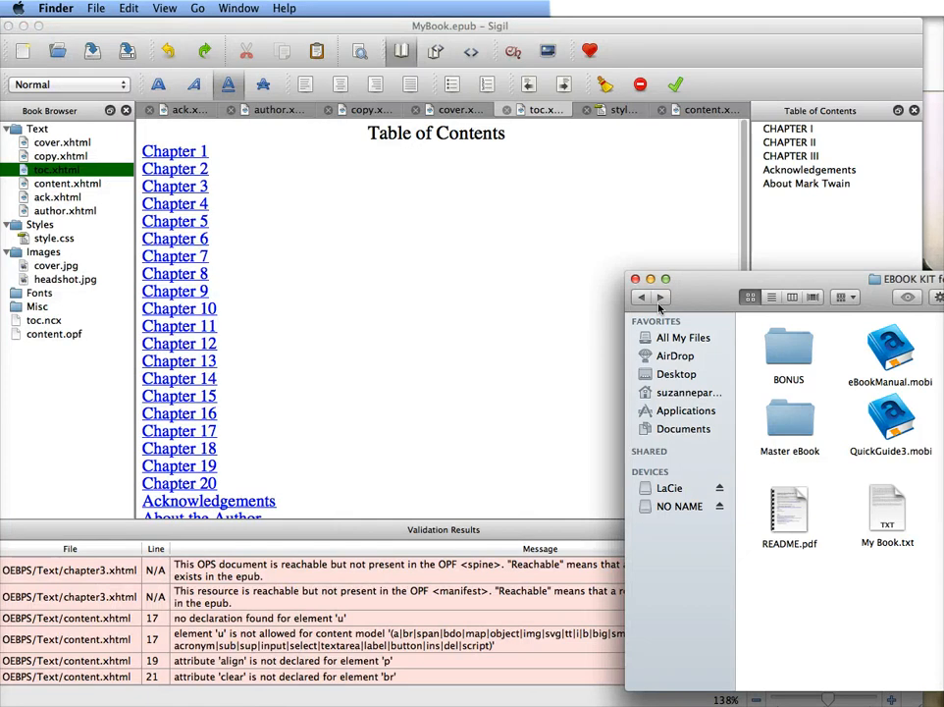
drag(697, 292, 420, 280)
click(473, 201)
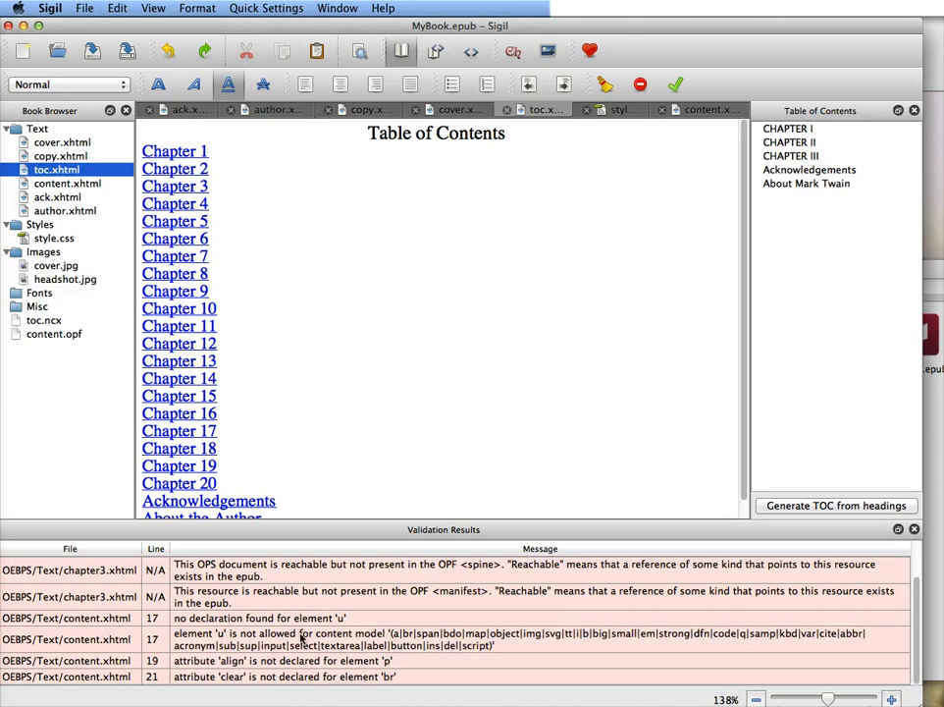
Examine the validation results for unreachable chapter files and for the markup errors in content.xhtml
scroll(301, 636, up, 2)
scroll(301, 637, down, 1)
scroll(301, 638, up, 1)
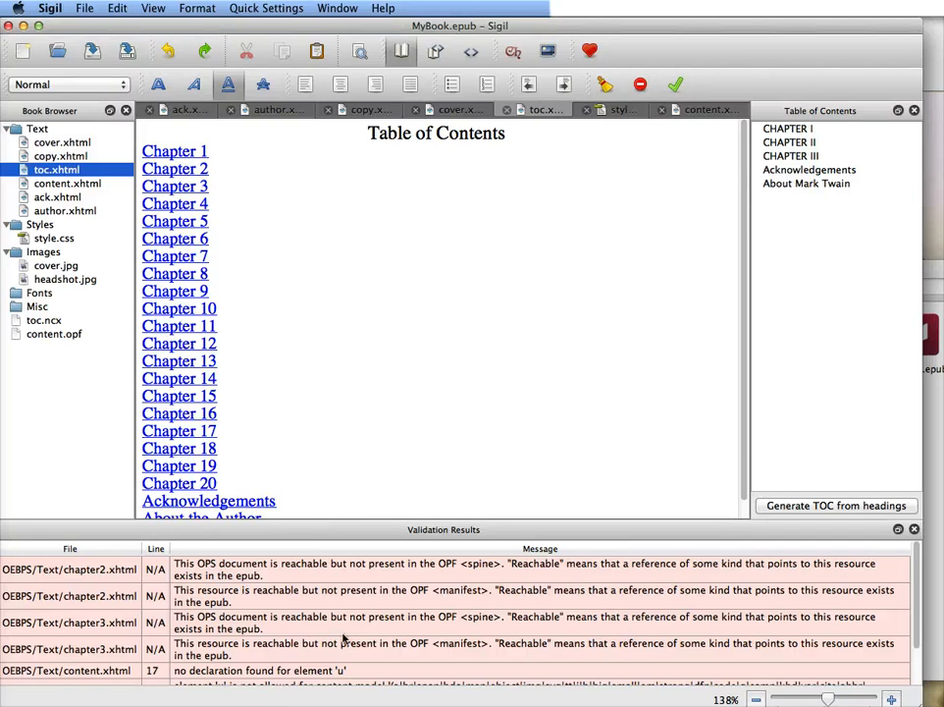
scroll(347, 643, down, 2)
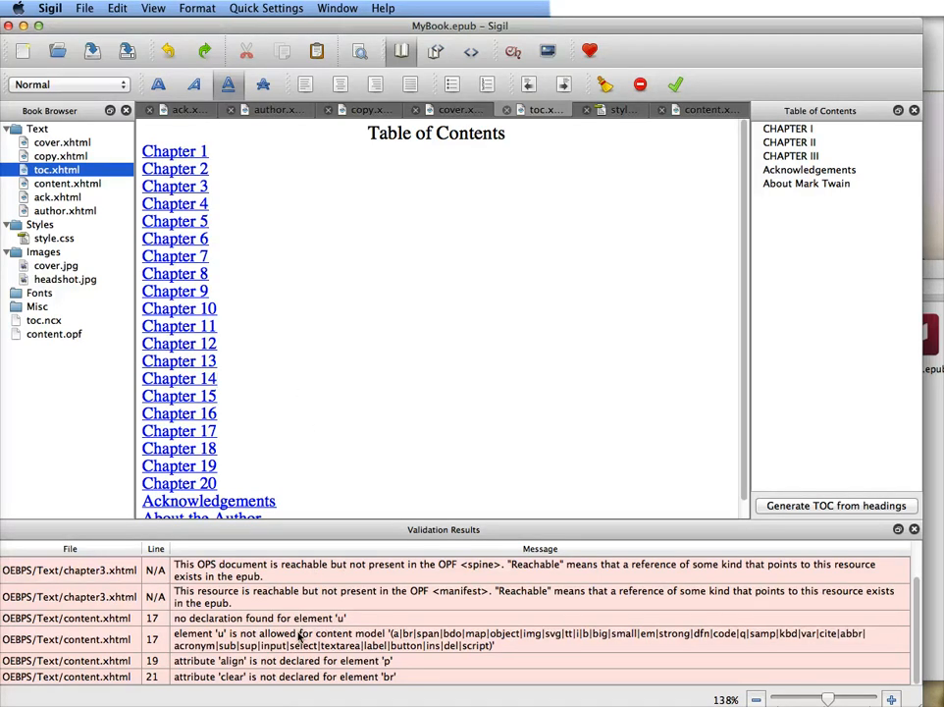
scroll(300, 638, up, 2)
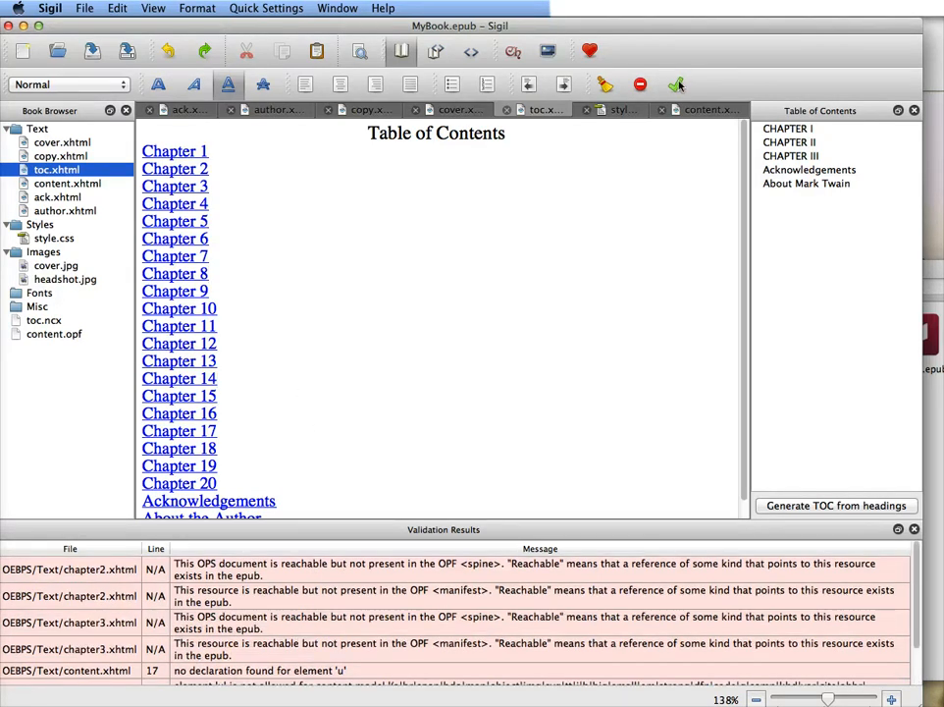
scroll(265, 589, up, 7)
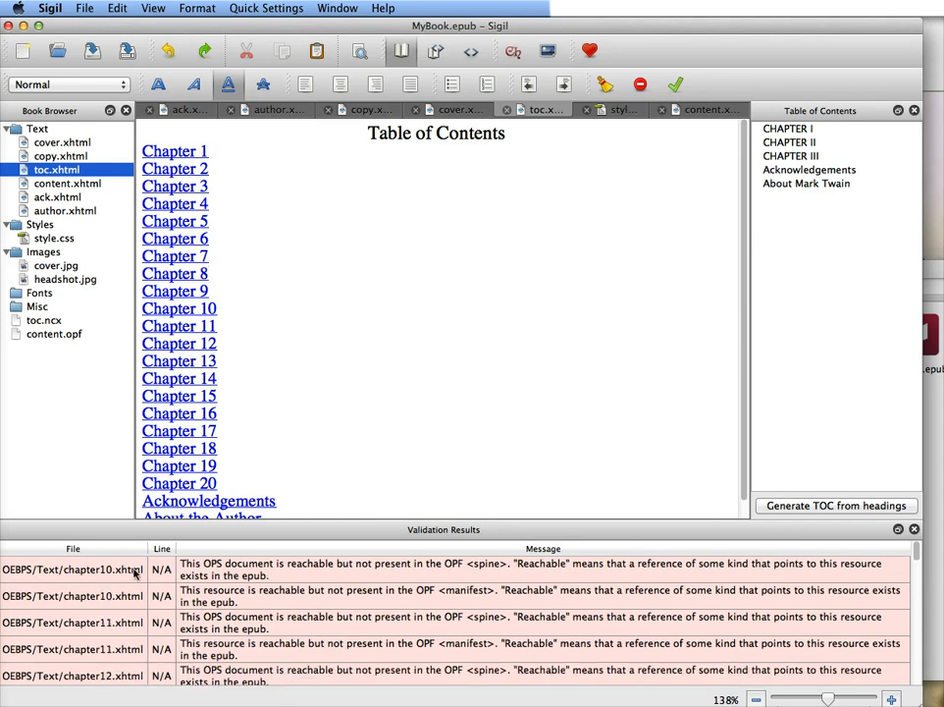
scroll(295, 638, down, 6)
scroll(301, 638, down, 7)
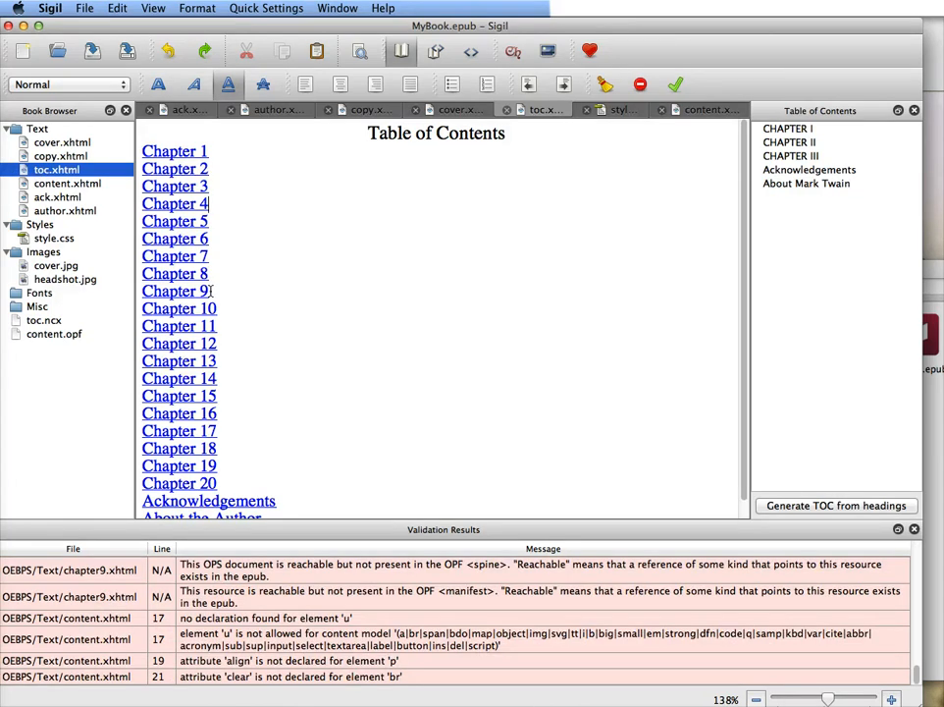
Show the code of toc.xhtml and delete the contents entries for Chapter 4 through Chapter 20
click(470, 52)
scroll(420, 241, up, 2)
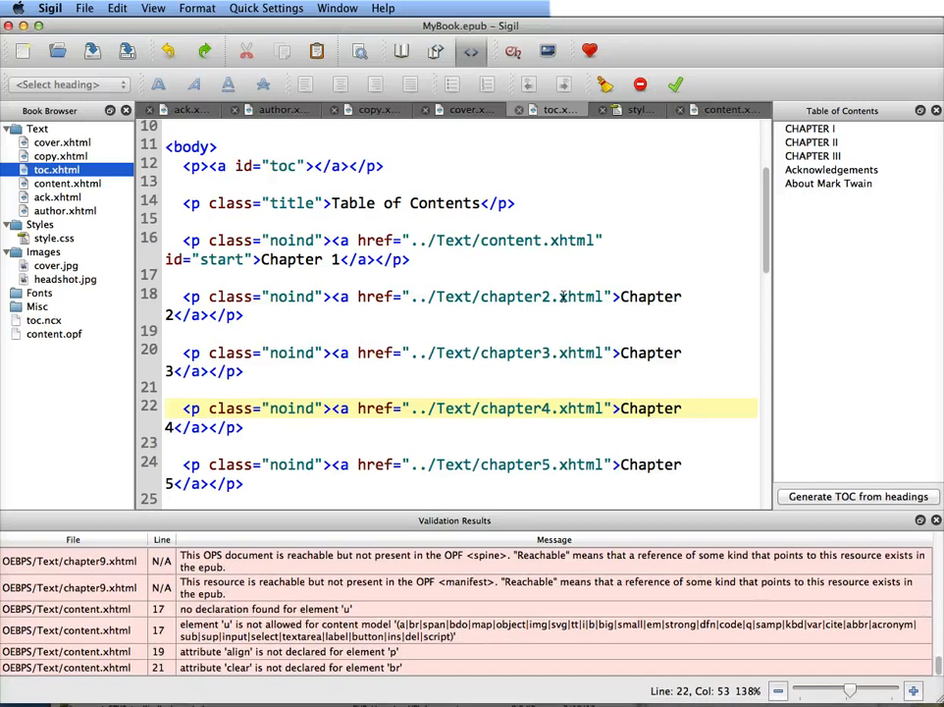
scroll(619, 295, down, 2)
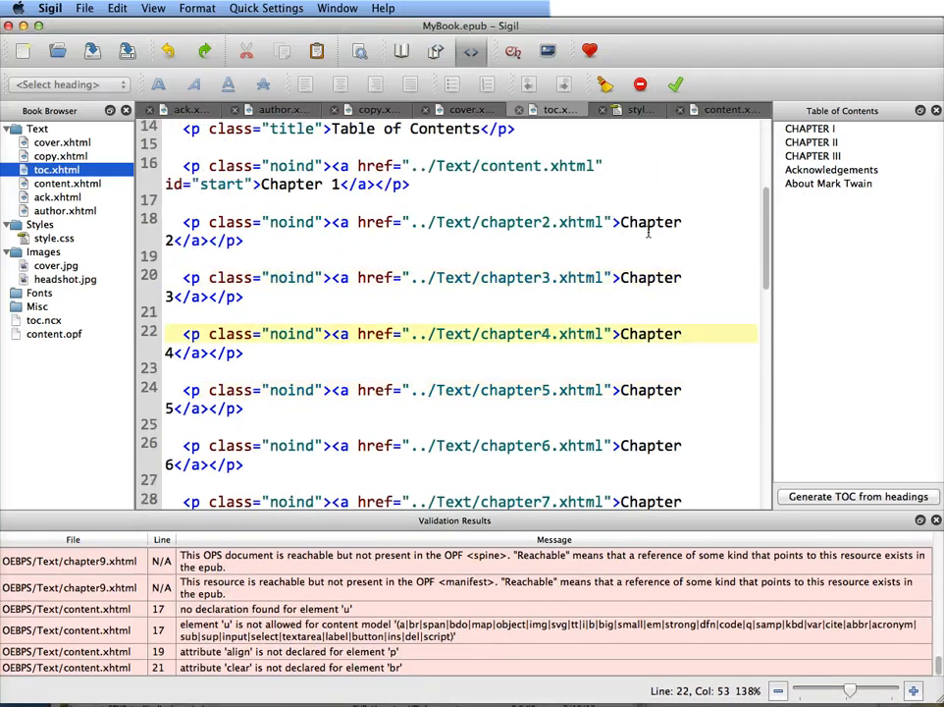
click(251, 297)
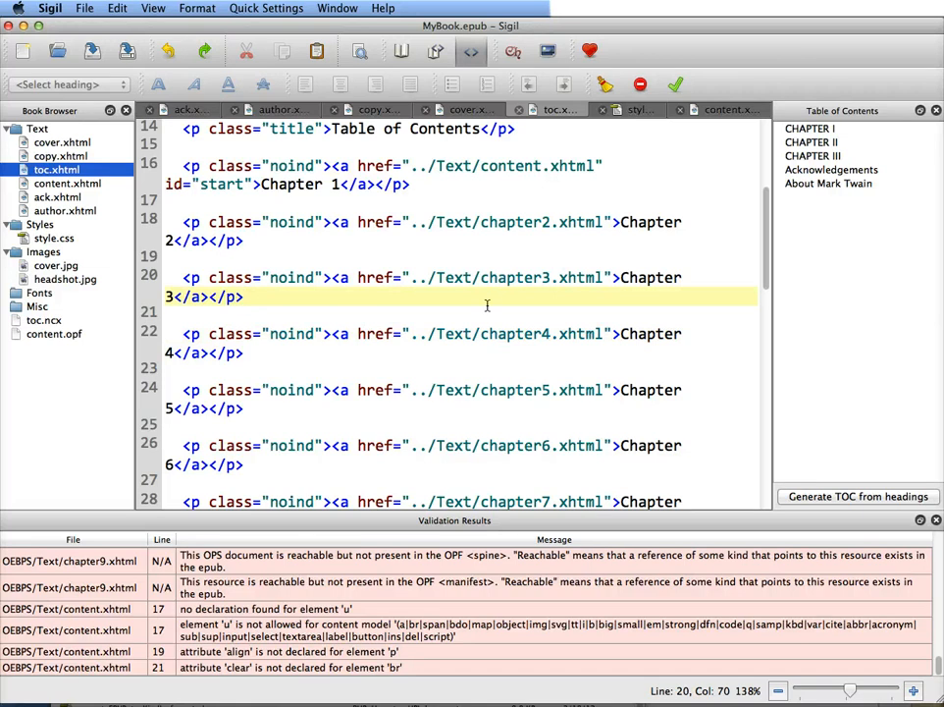
scroll(487, 305, down, 5)
scroll(487, 306, down, 8)
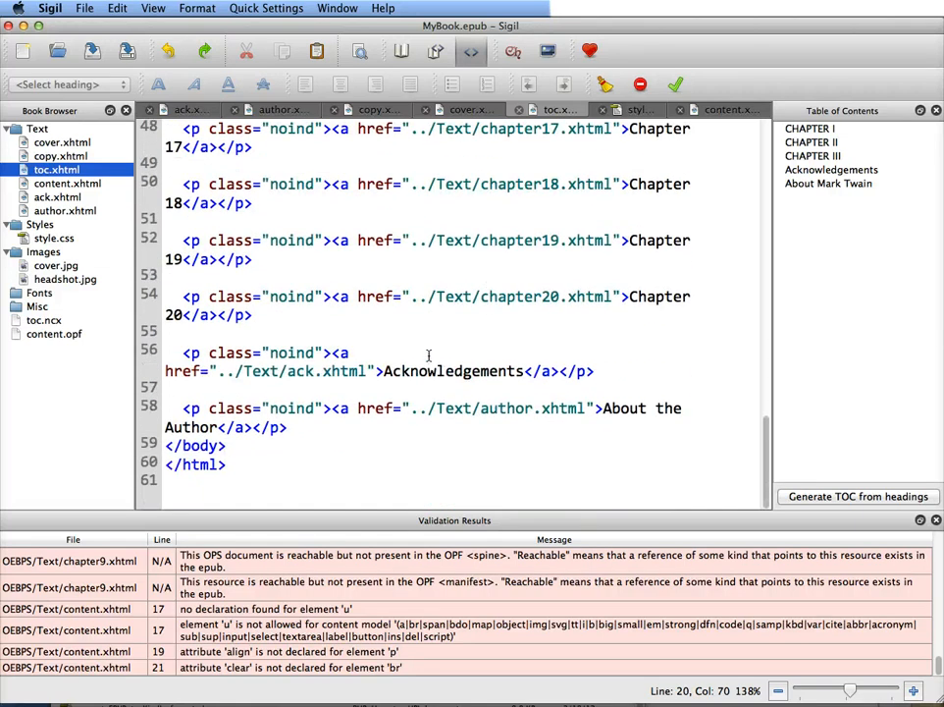
shift+click(265, 316)
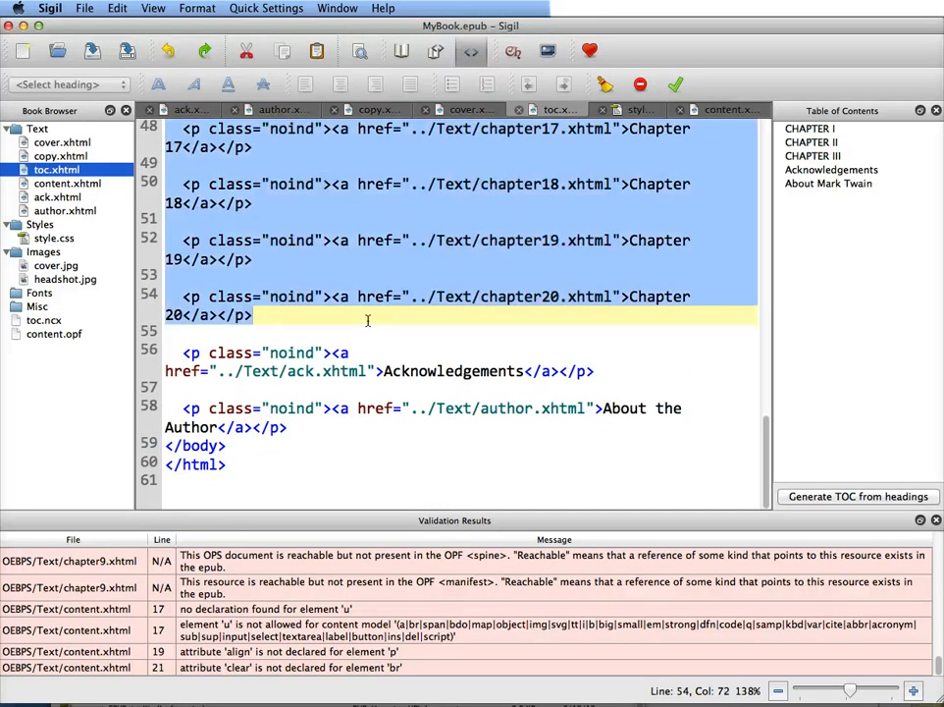
key(BackSpace)
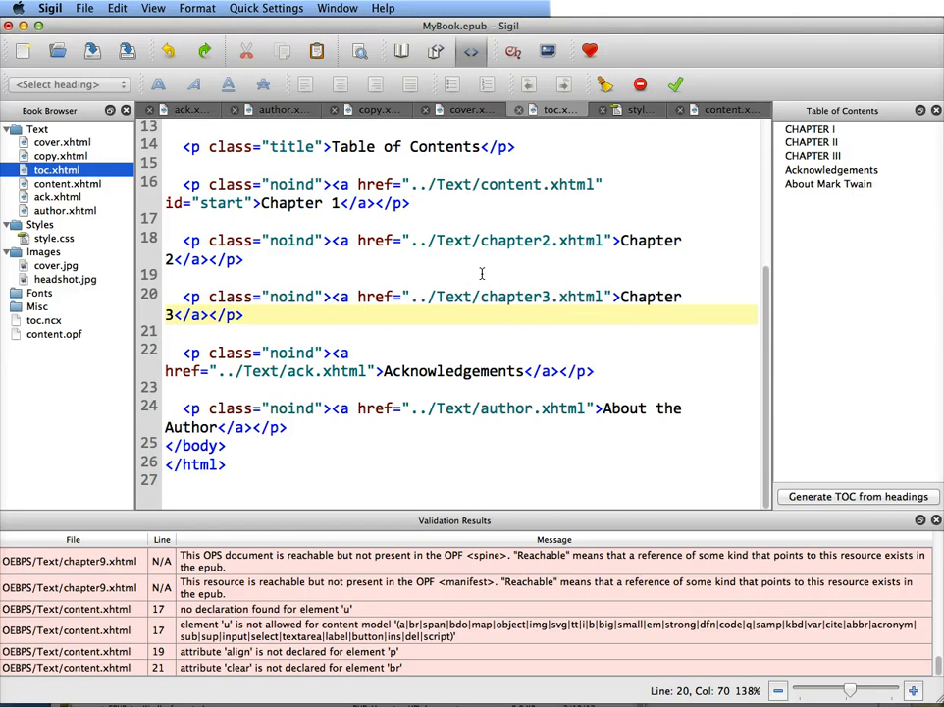
Make the Chapter 2 and Chapter 3 links in toc.xhtml point to content.xhtml, reusing the file name from the Chapter 1 link
double_click(523, 186)
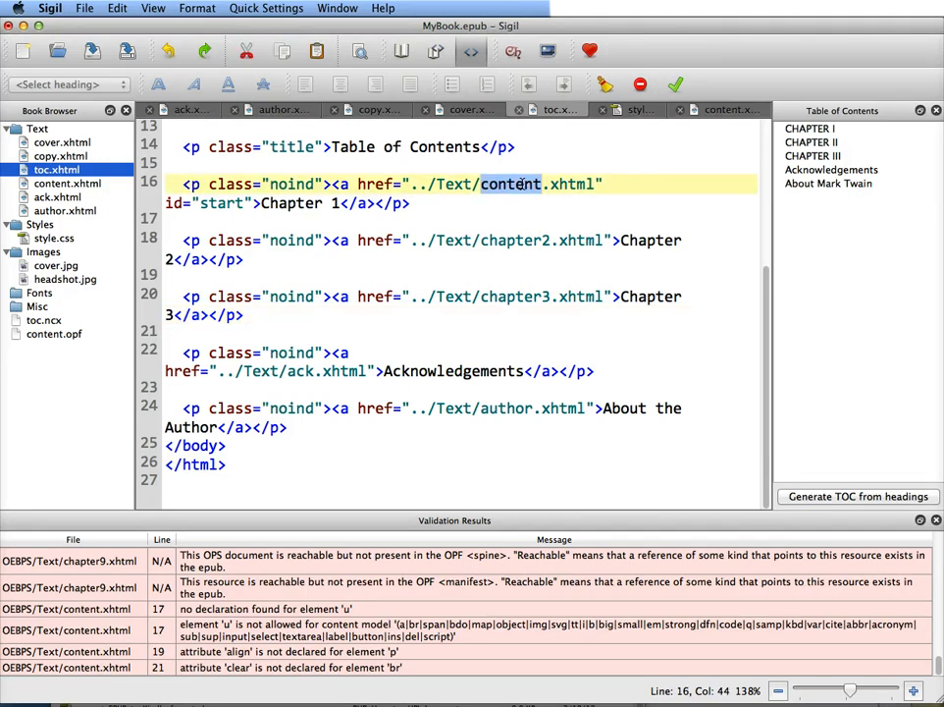
key(super+c)
double_click(521, 240)
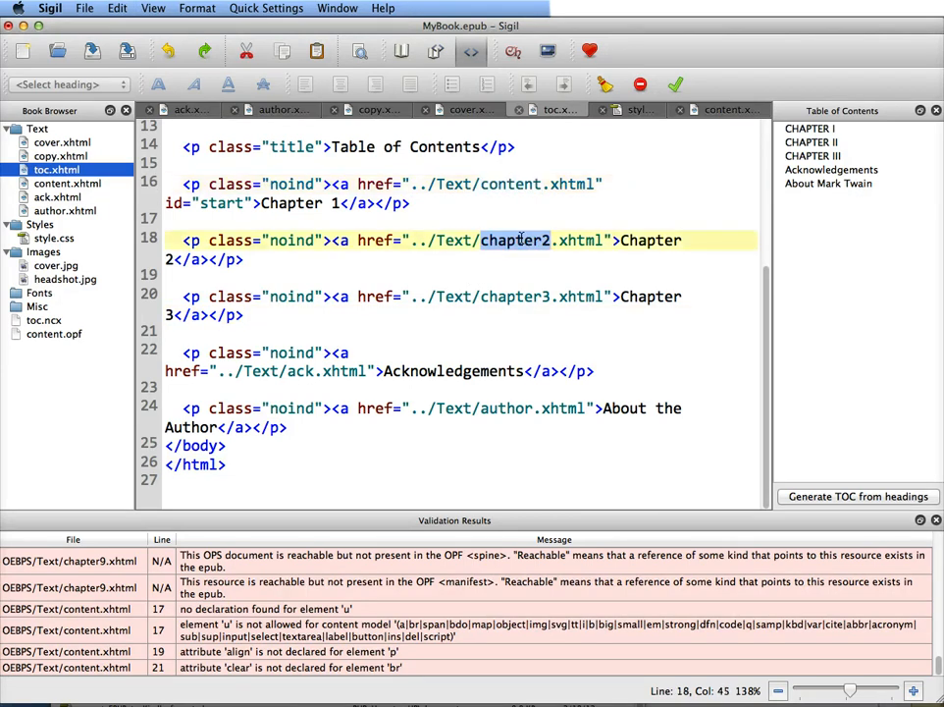
key(super+v)
double_click(508, 295)
key(super+v)
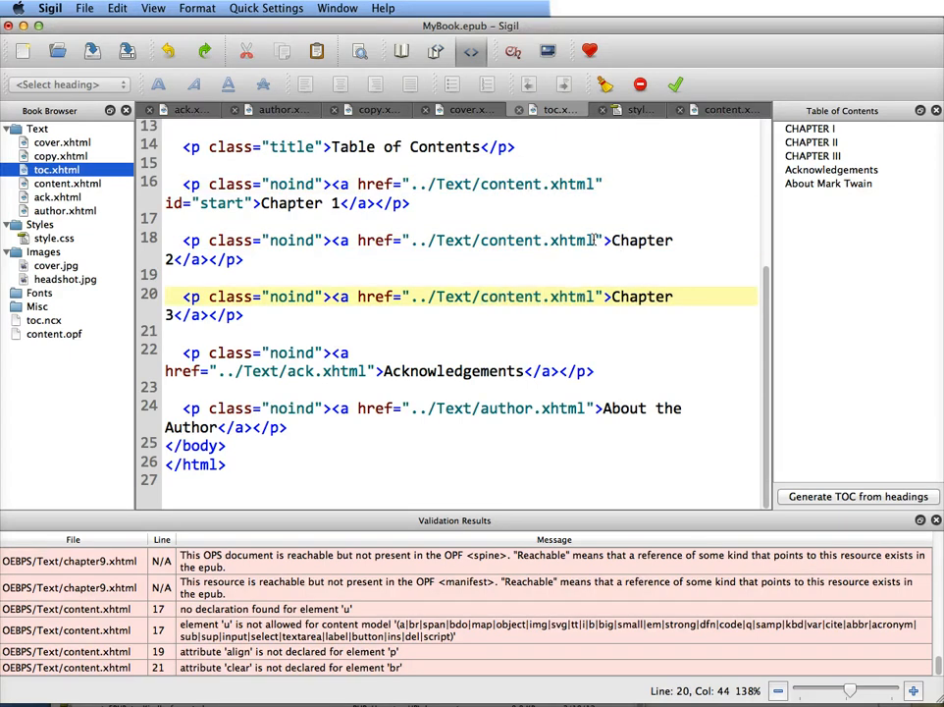
Append the anchor #ch2 to the Chapter 2 link and #ch3 to the Chapter 3 link
click(713, 248)
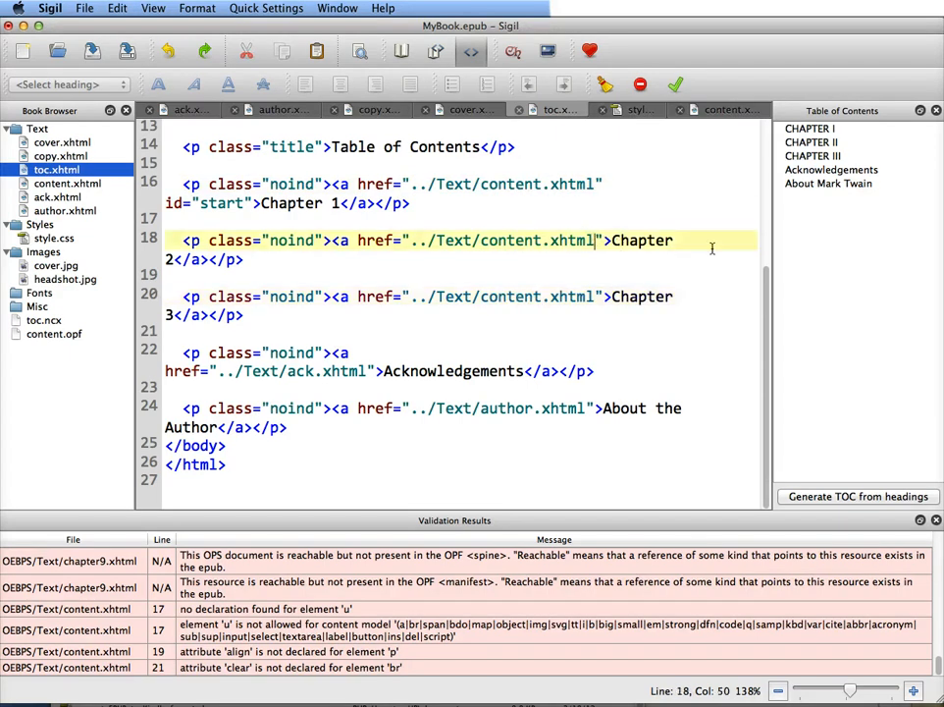
text(#ch2)
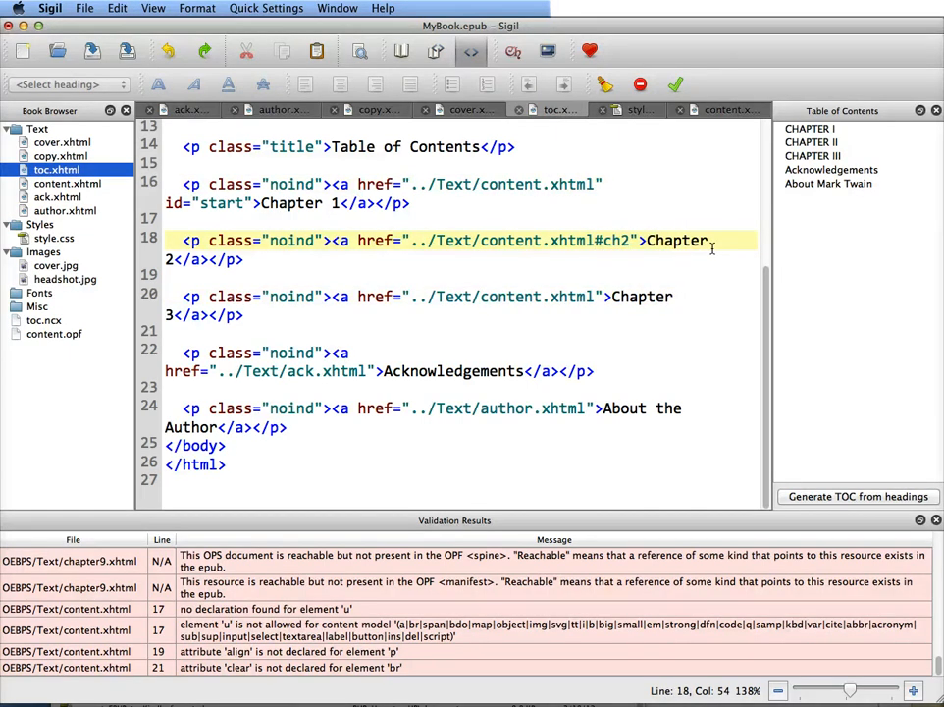
click(592, 297)
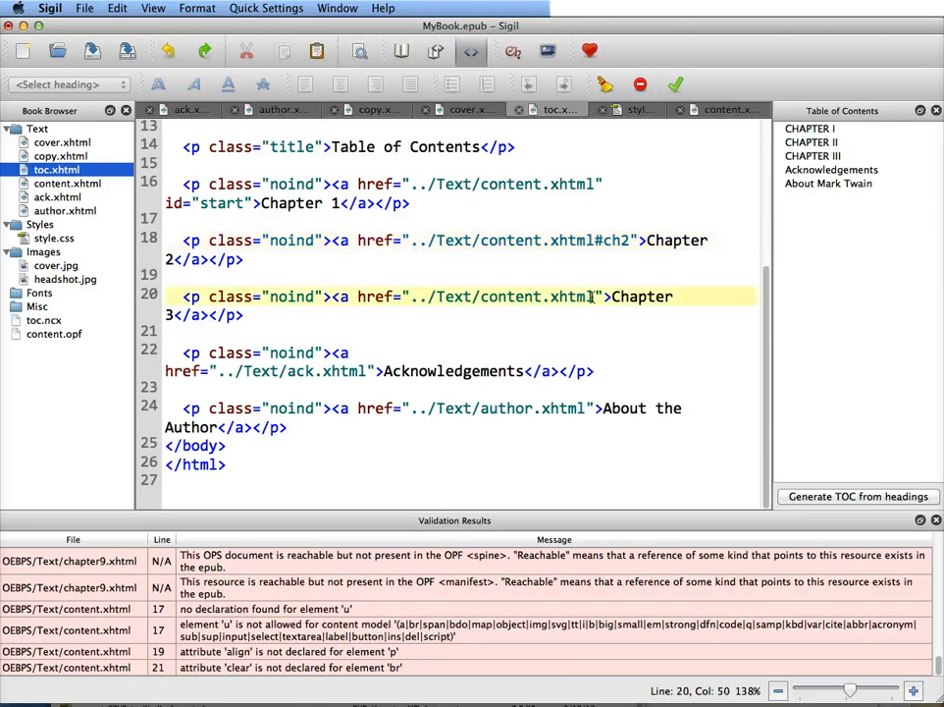
text(ch)
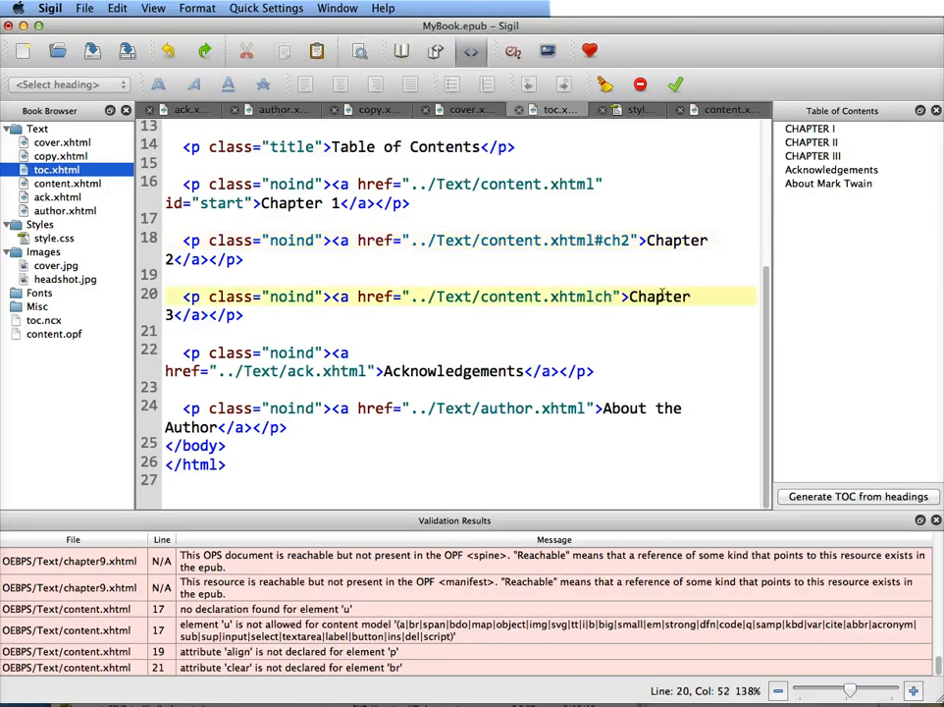
text(#)
key(BackSpace)
text(3)
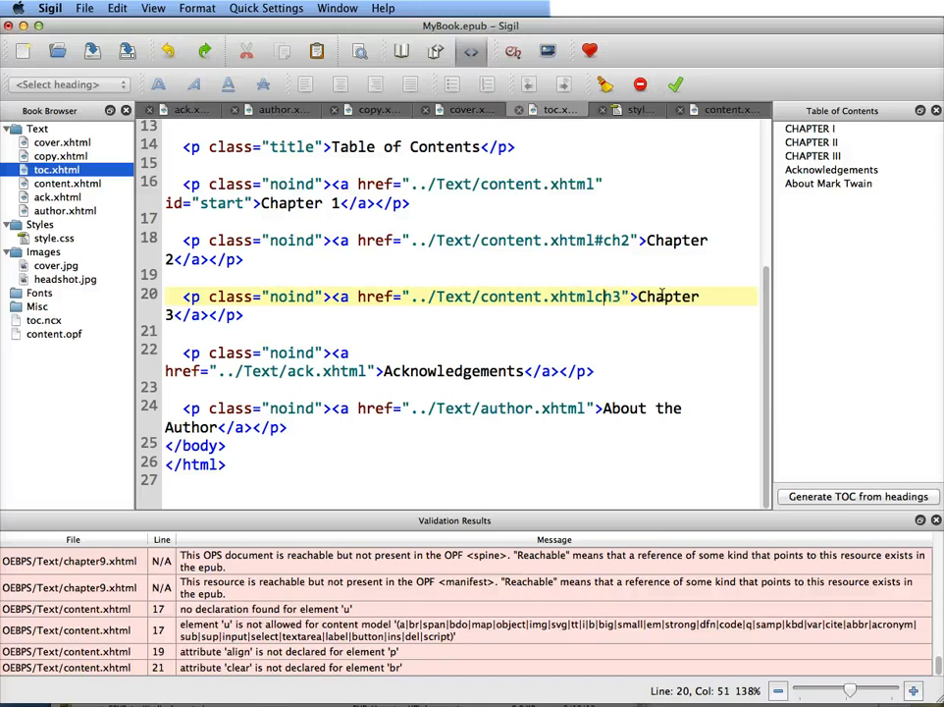
text(#)
key(BackSpace)
key(Left)
text(#)
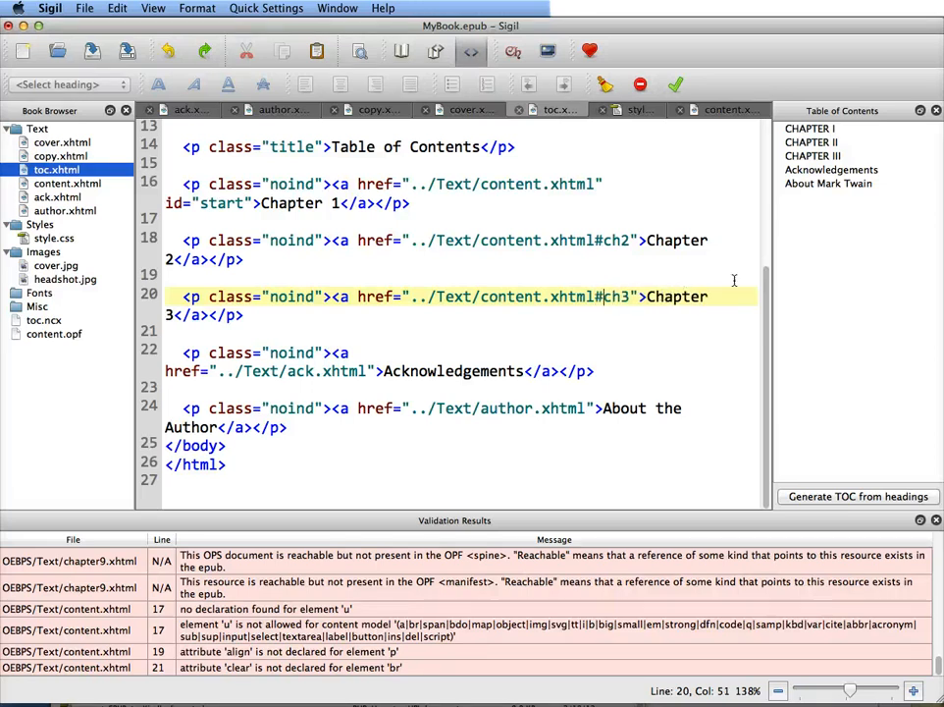
Open the code of content.xhtml and set the CHAPTER I heading's id to start
double_click(76, 185)
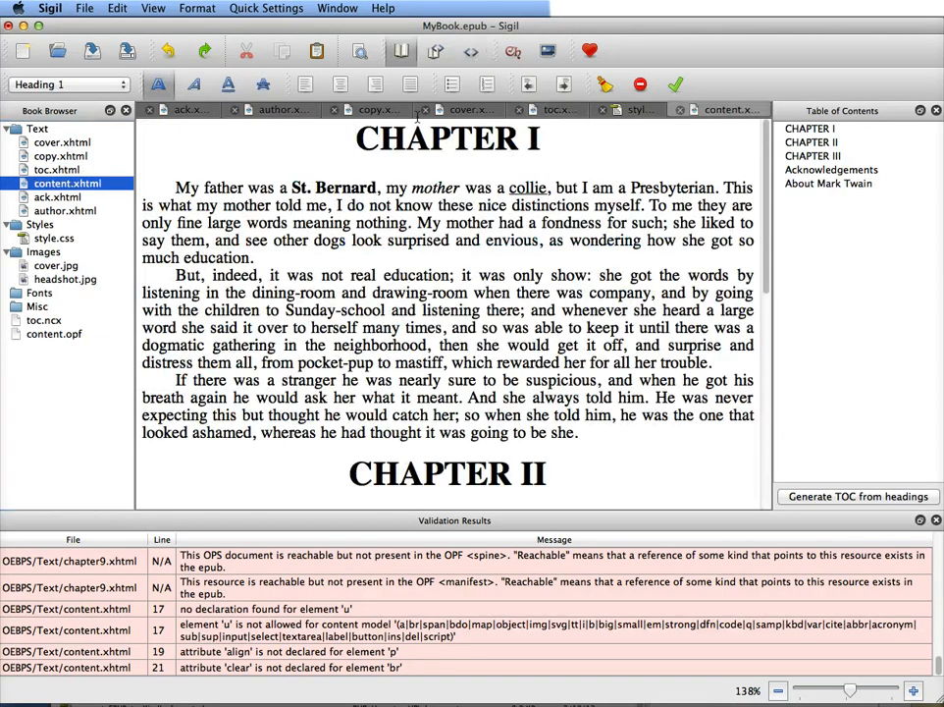
click(471, 52)
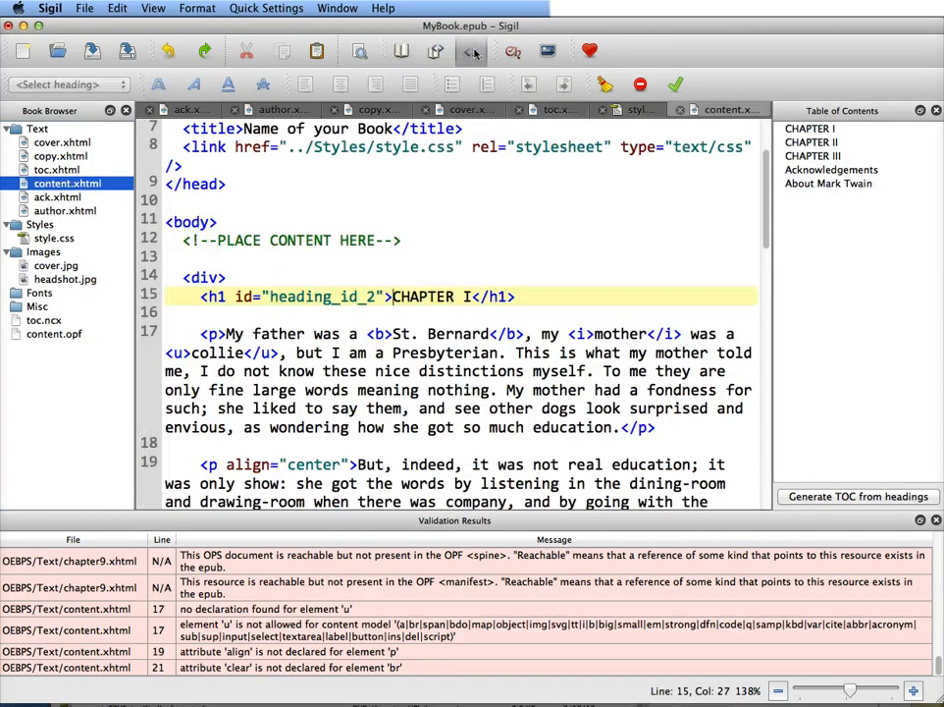
double_click(310, 297)
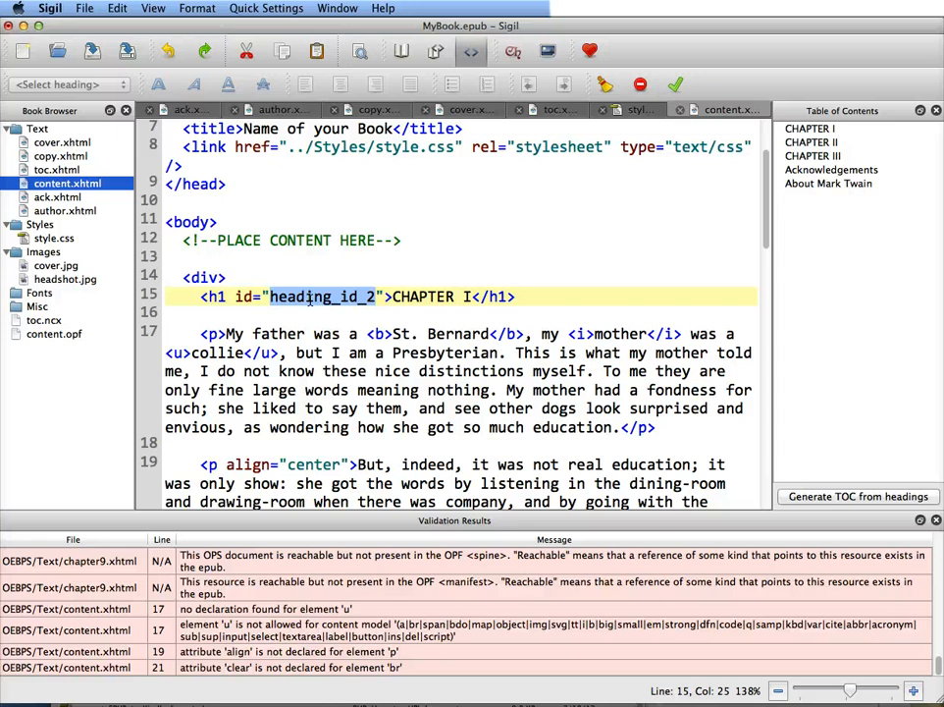
text(start)
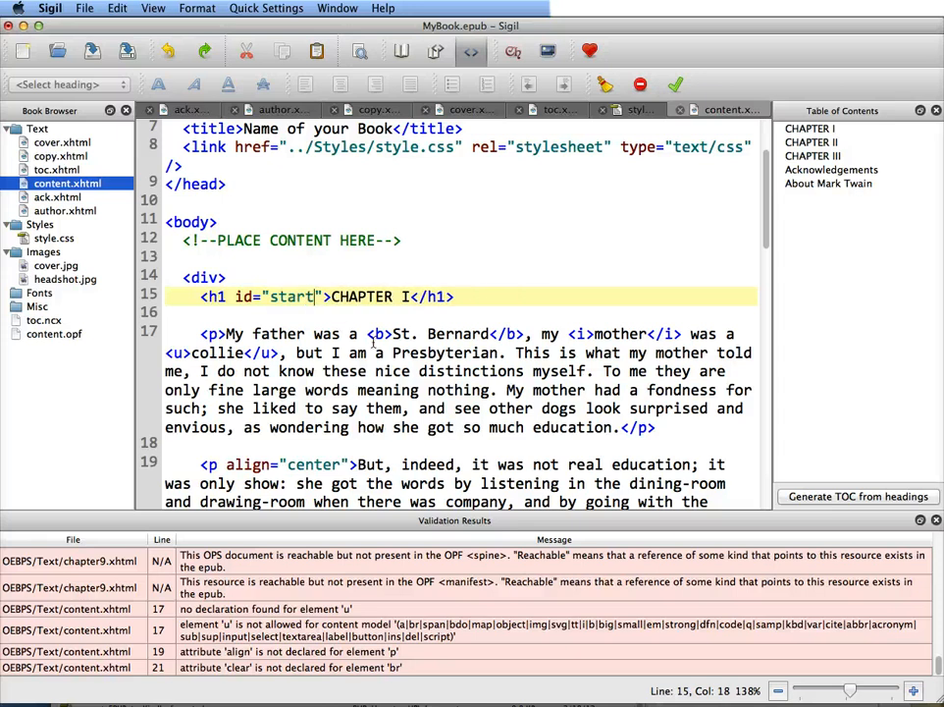
Set the CHAPTER II heading's id to ch2 and the CHAPTER III heading's id to ch3
scroll(373, 344, down, 5)
scroll(373, 344, down, 5)
double_click(332, 314)
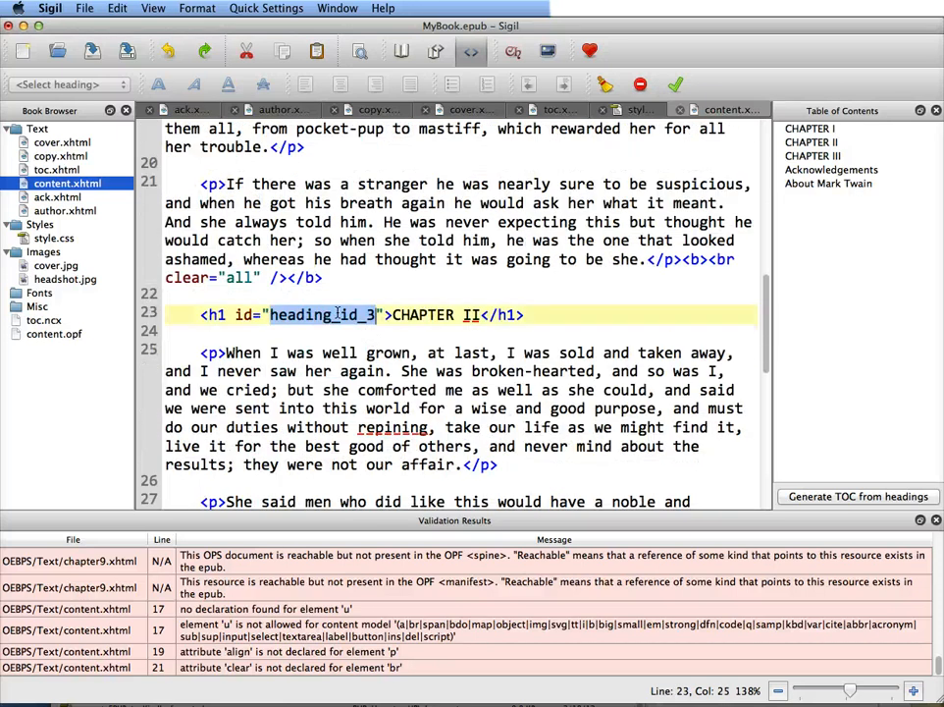
text(ch)
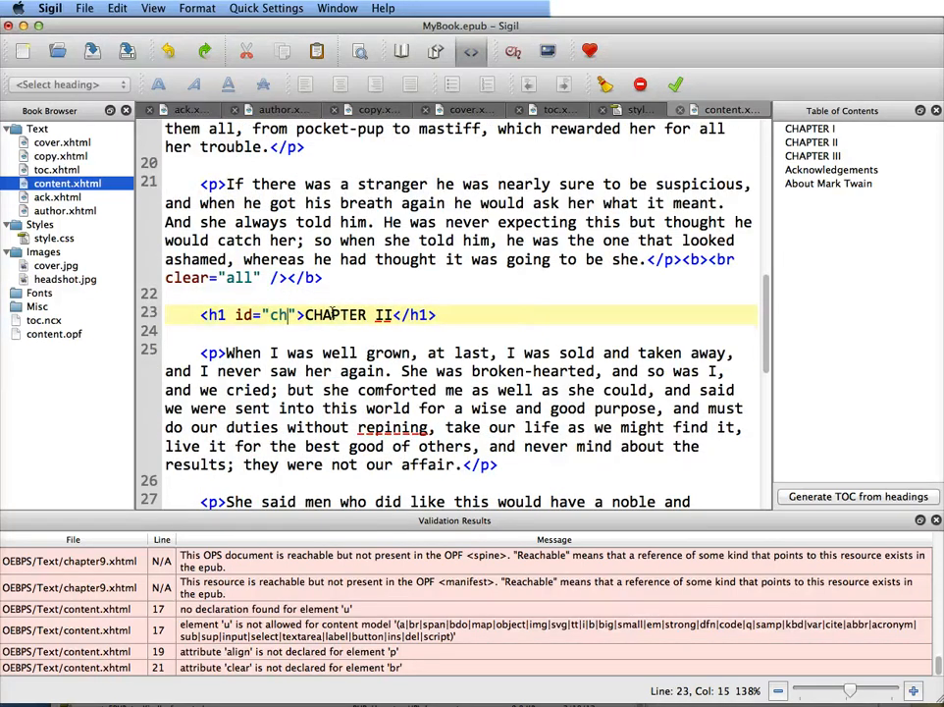
text(2)
scroll(334, 314, down, 6)
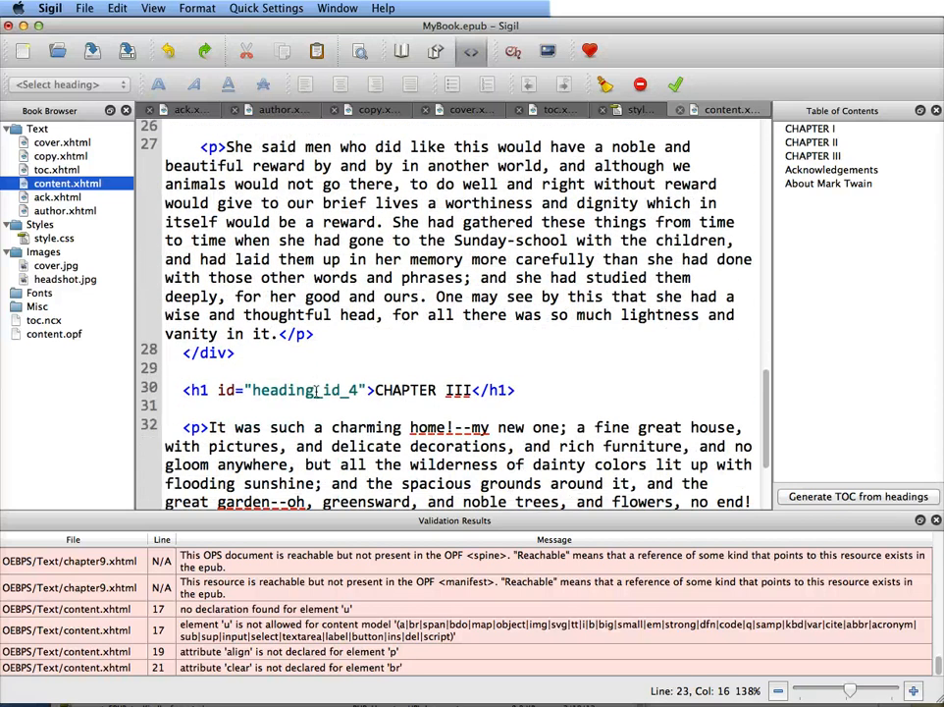
double_click(316, 391)
text(ch3)
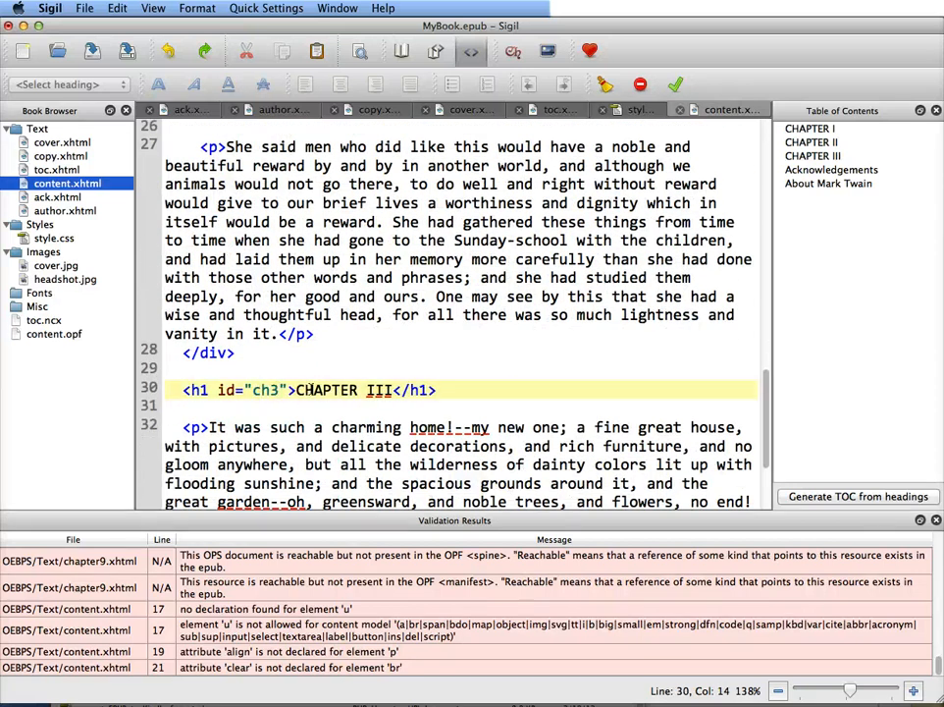
Save MyBook.epub and validate the e-book again
key(super+s)
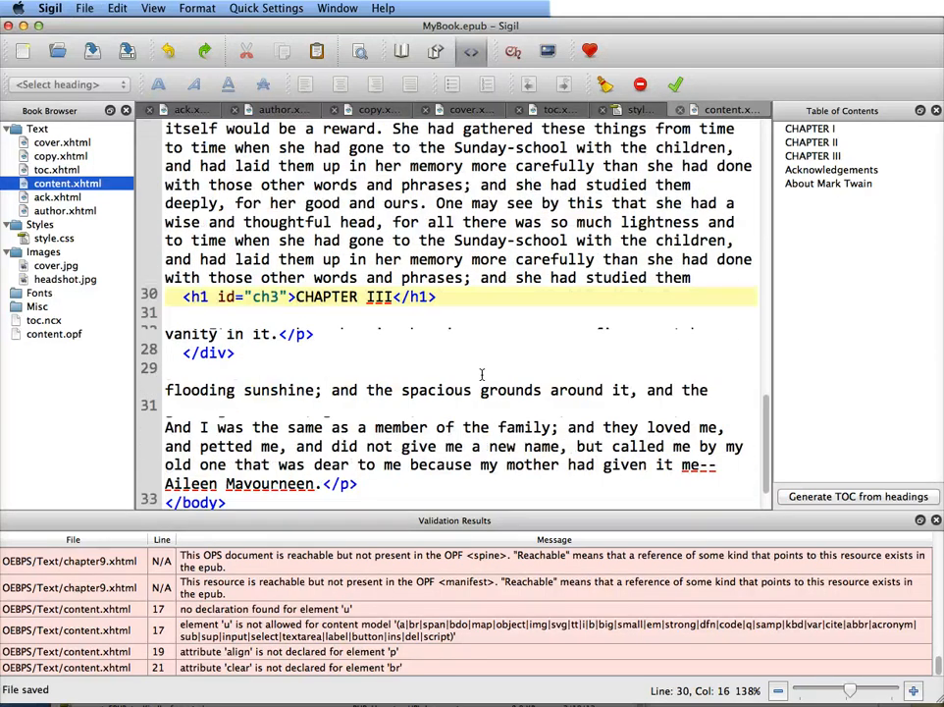
scroll(482, 373, up, 10)
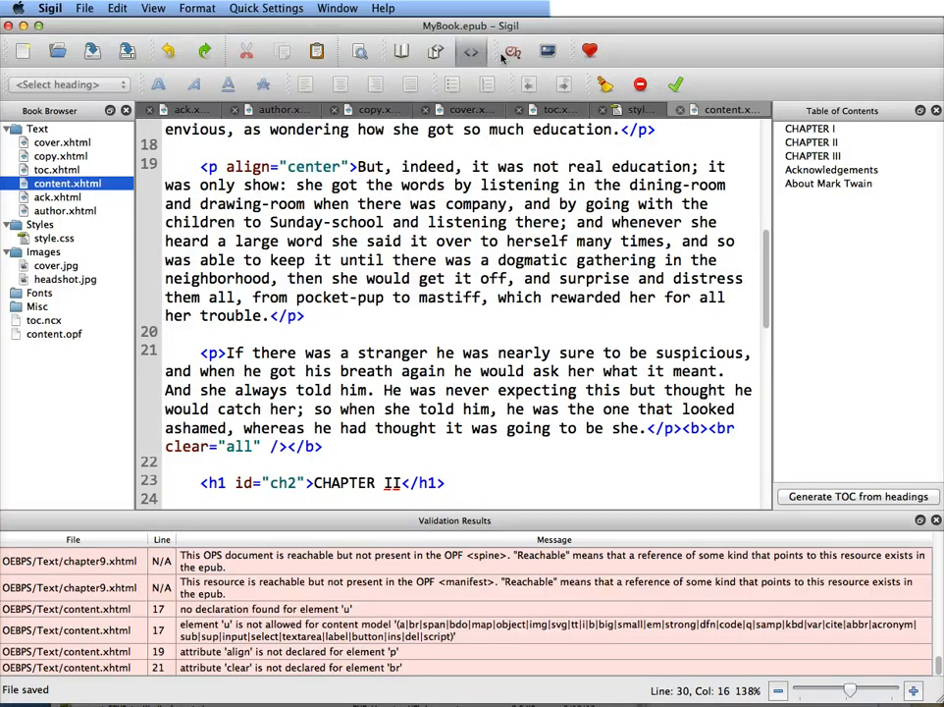
click(676, 86)
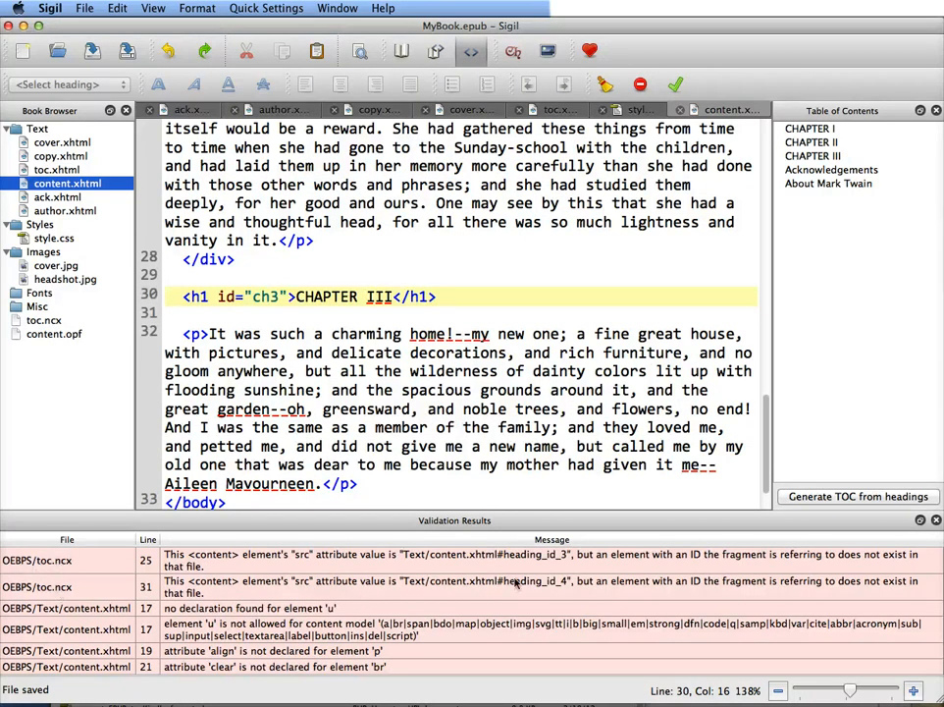
Regenerate the table of contents from the headings with all five entries included, and rerun the validation
click(858, 495)
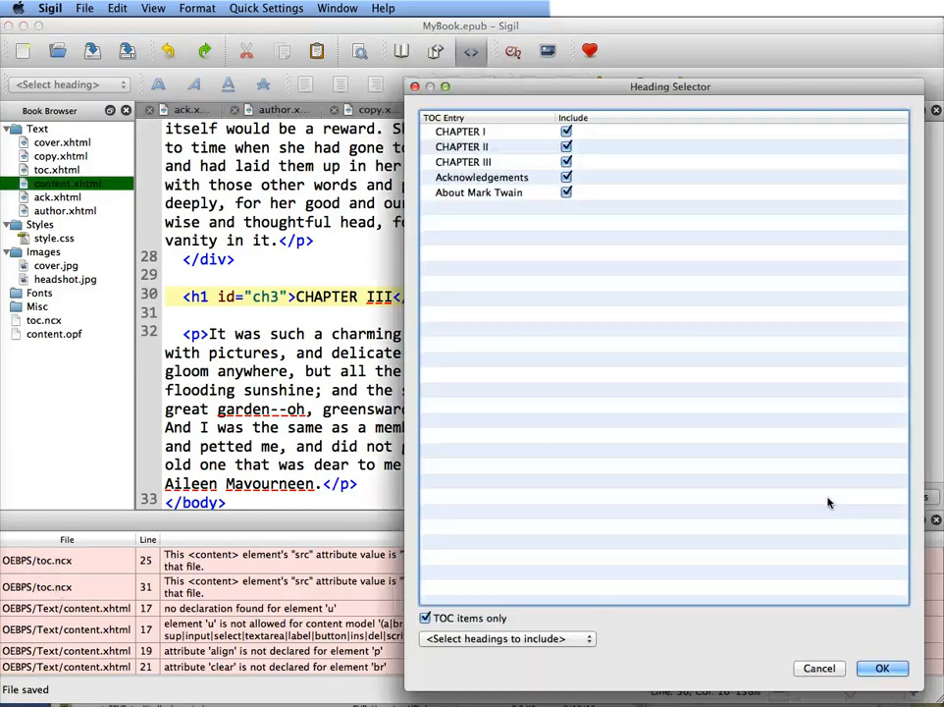
click(883, 668)
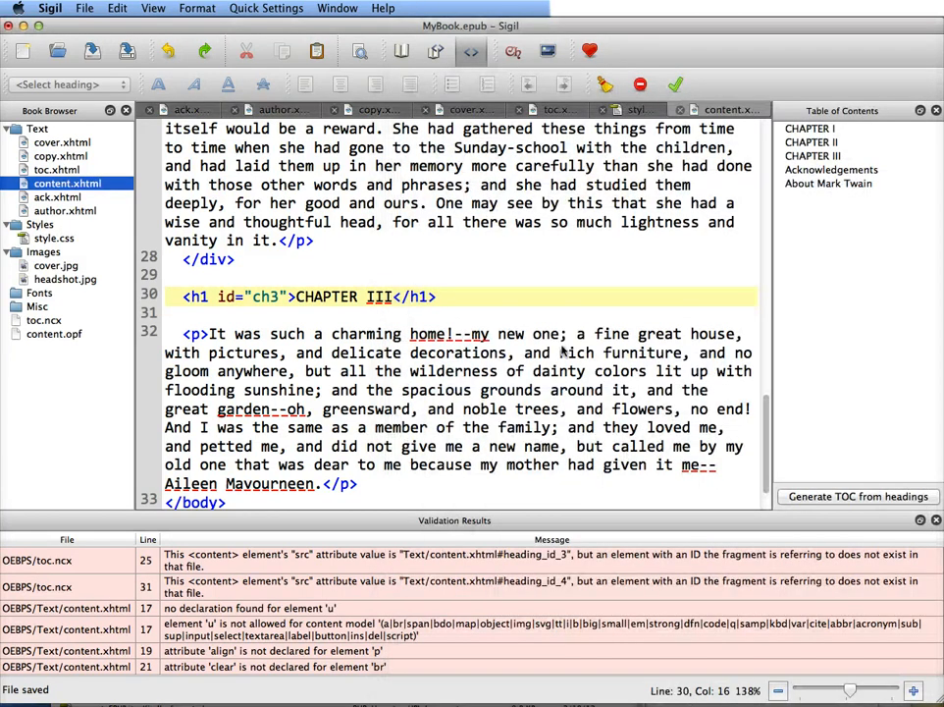
click(677, 85)
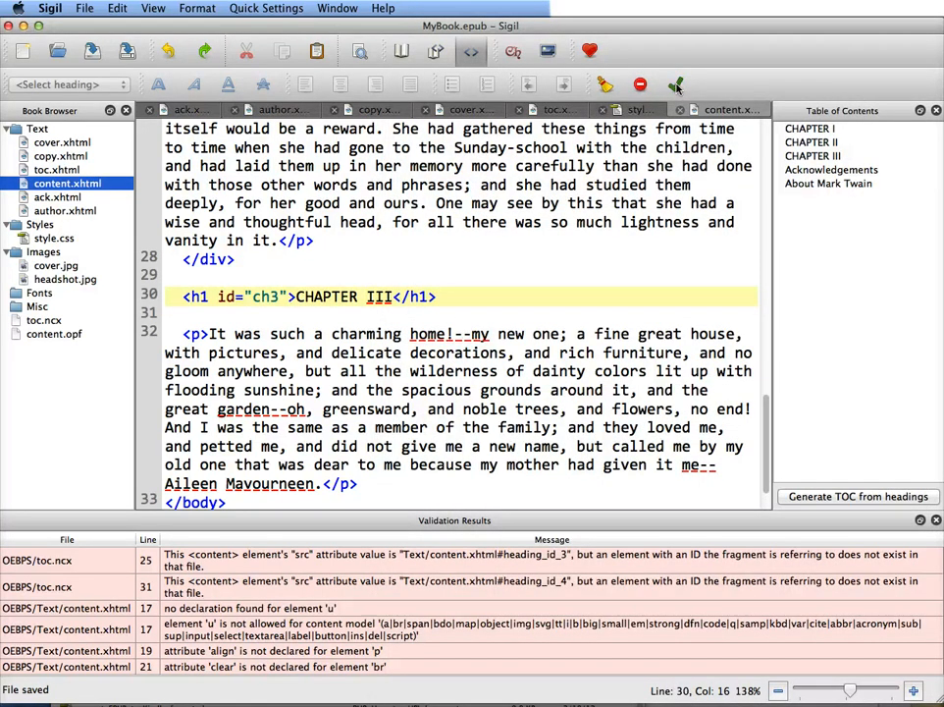